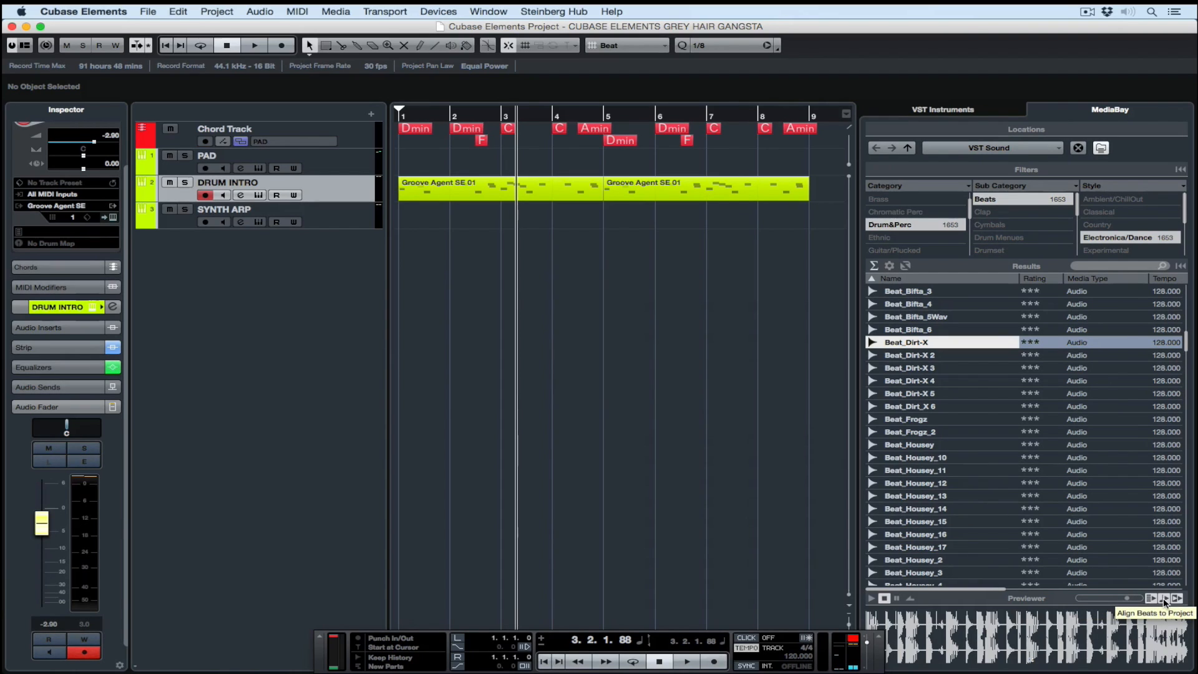
# Step: Align previewed beats to the project and audition Beat_Dirt-X 3 and Beat_Dirt-X 2 against the song playback
pyautogui.click(1163, 597)
pyautogui.click(1164, 598)
pyautogui.click(1164, 598)
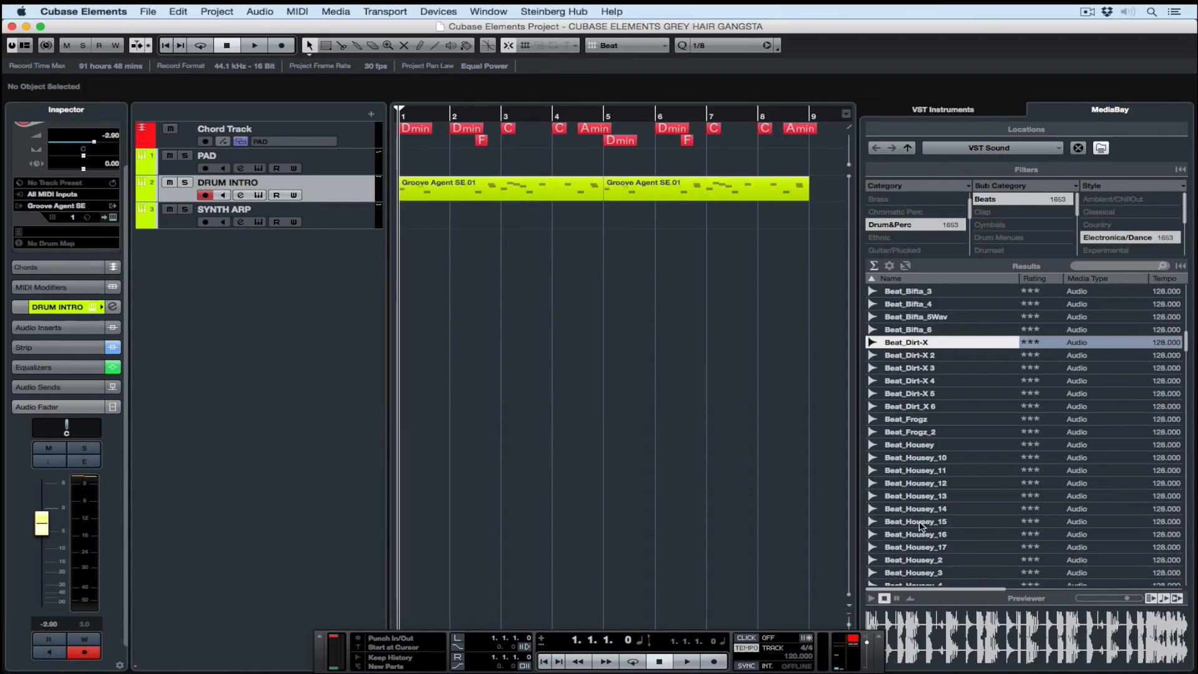
pyautogui.press('space')
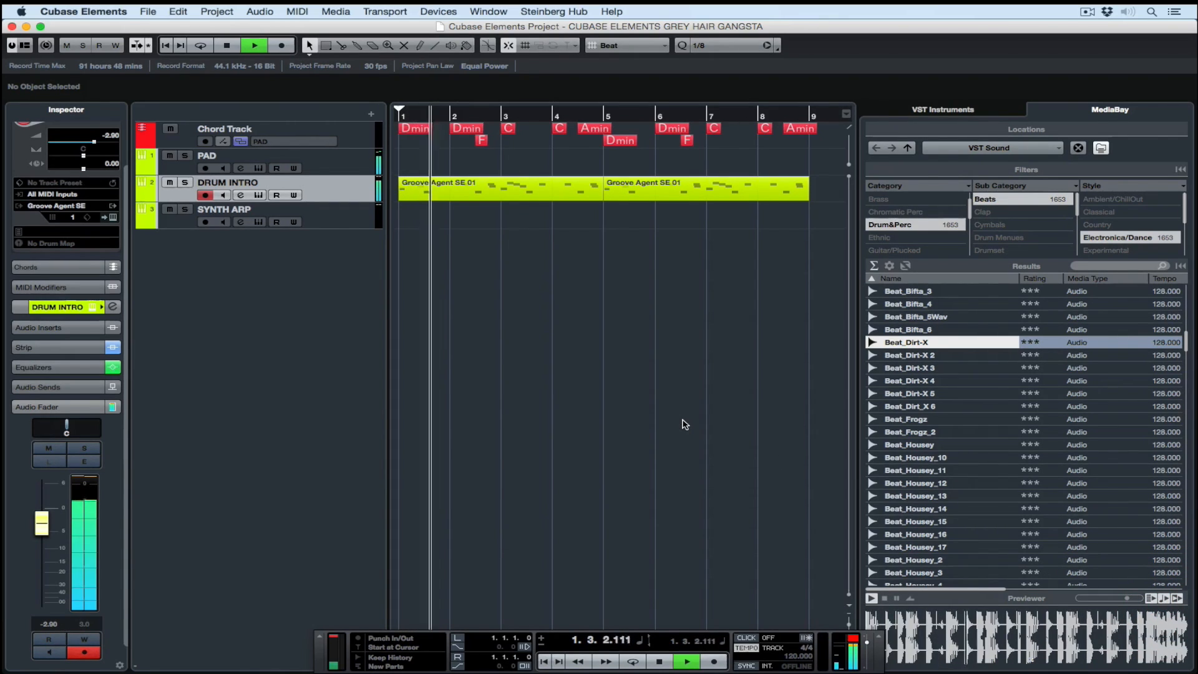
pyautogui.click(903, 368)
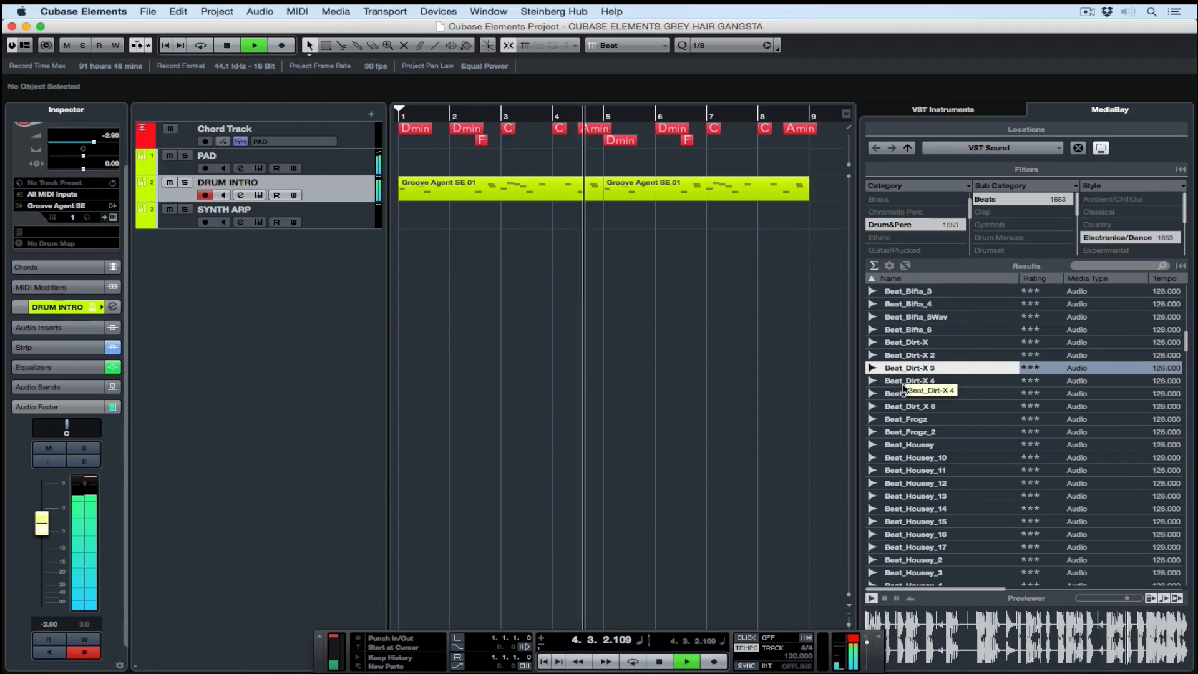
pyautogui.click(920, 356)
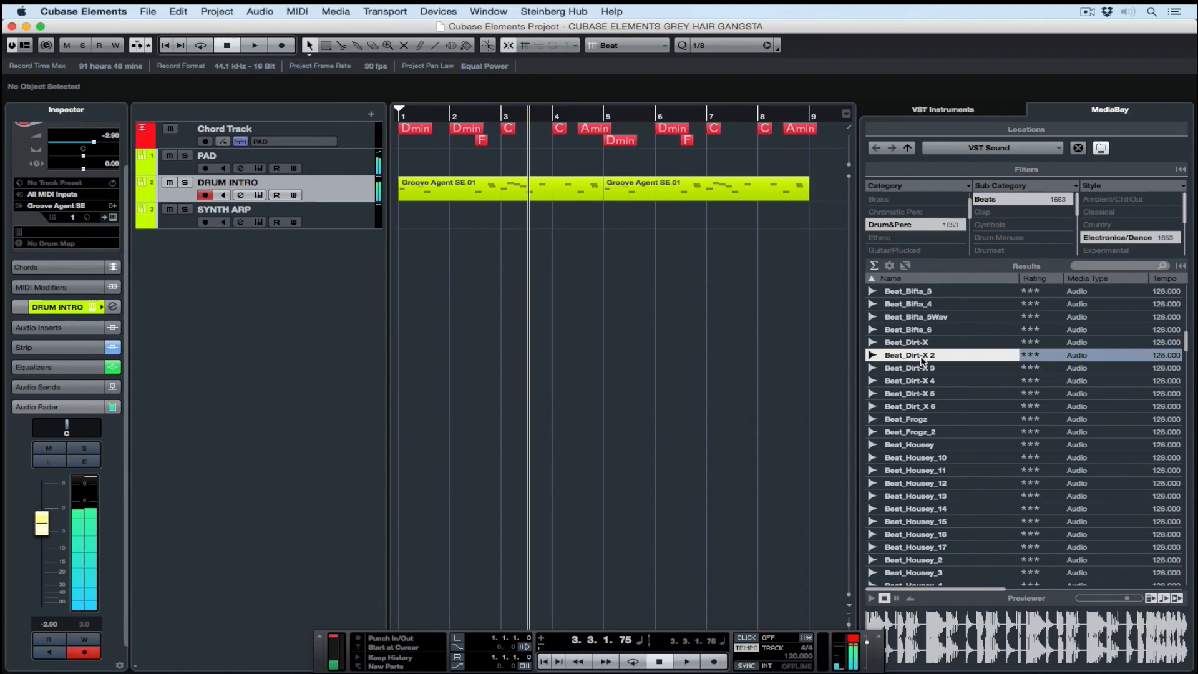
# Step: Place the Beat_Dirt-X 2 loop on a new audio track at bar 1 and repeat it up to bar 9
pyautogui.moveTo(596, 215); pyautogui.dragTo(399, 243)
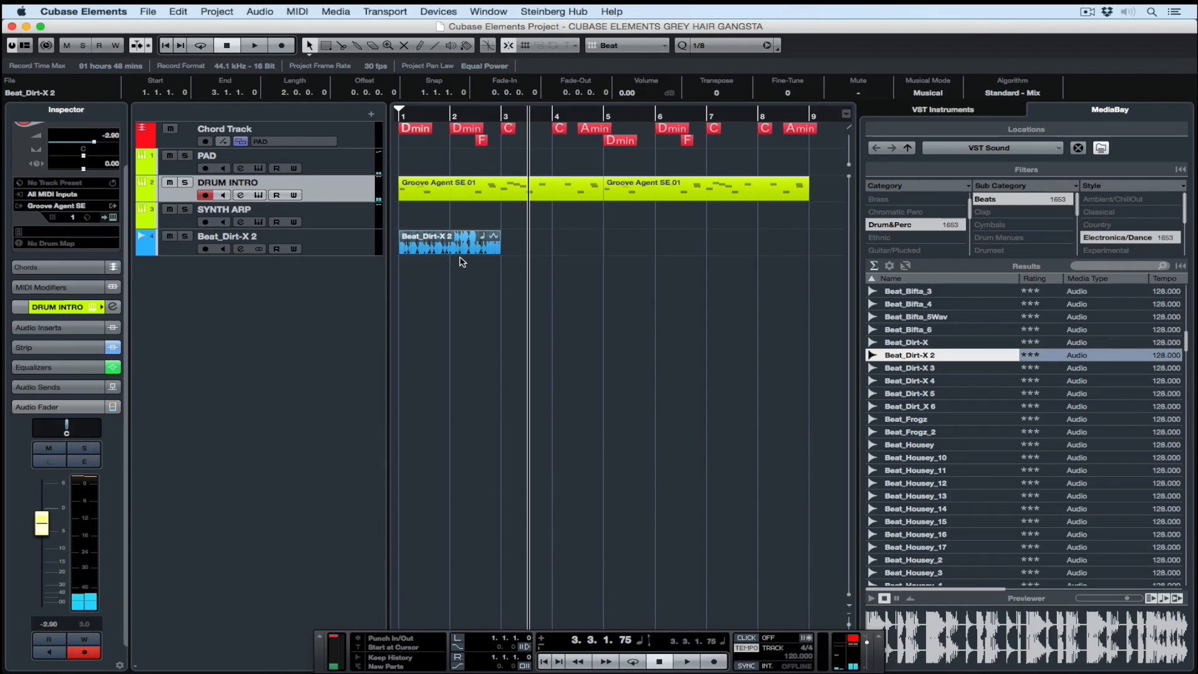
pyautogui.moveTo(497, 248); pyautogui.dragTo(602, 248)
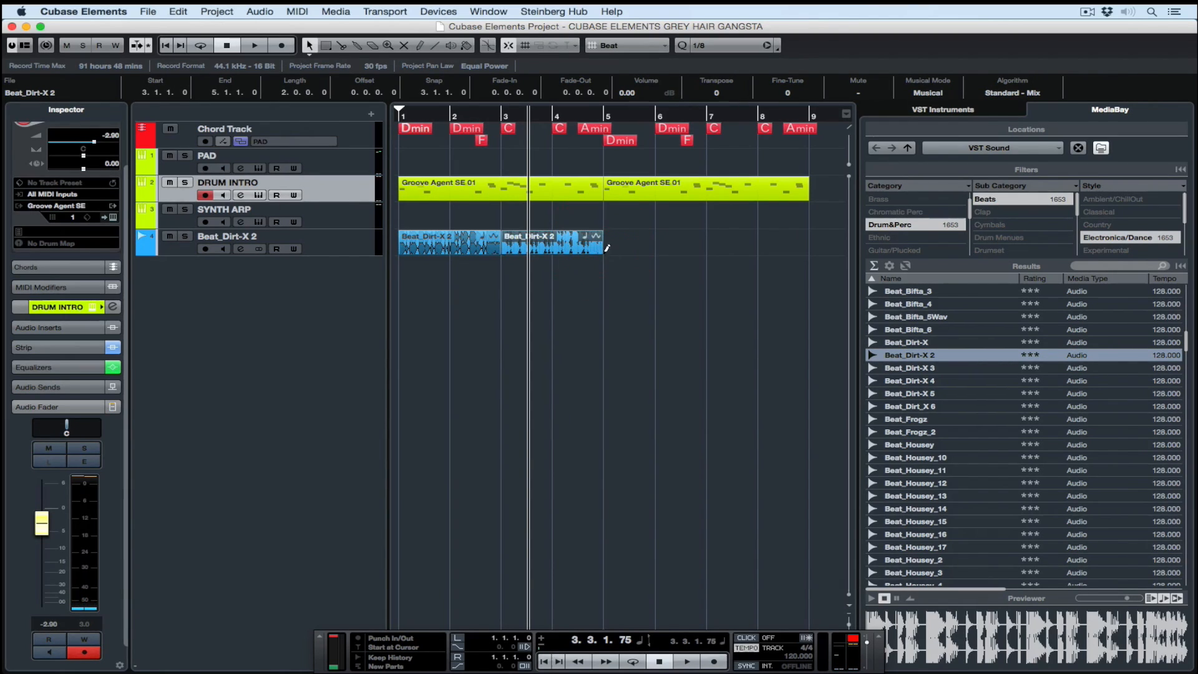
pyautogui.moveTo(605, 250); pyautogui.dragTo(771, 248)
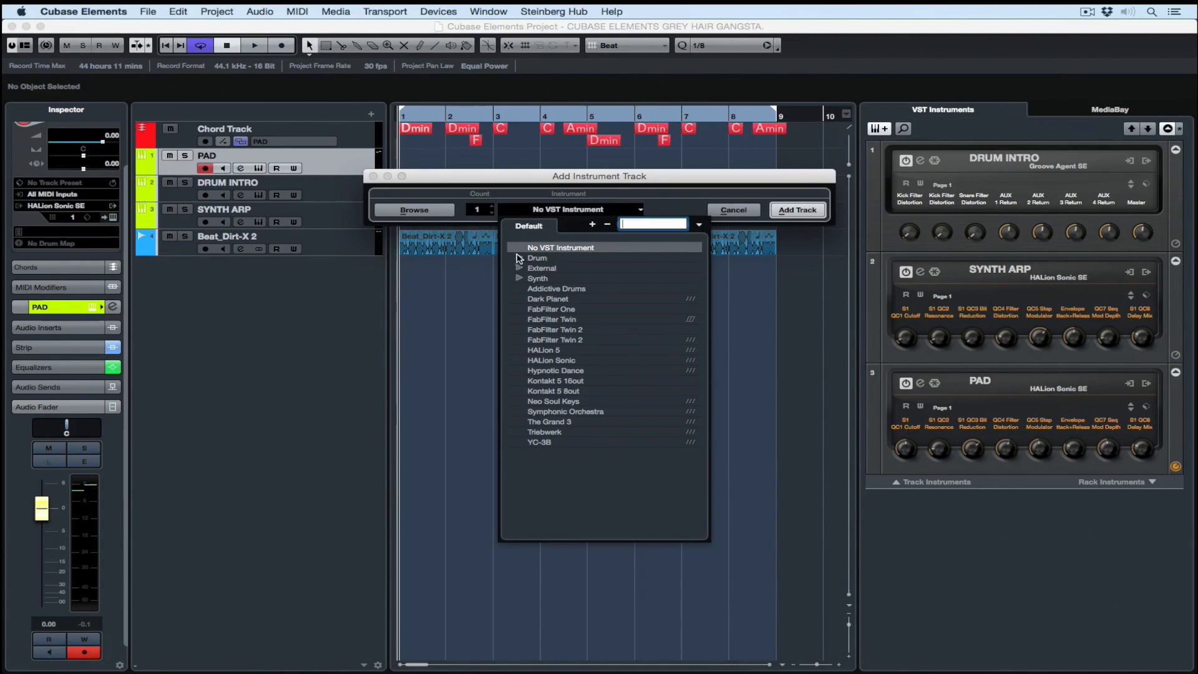
# Step: Add an instrument track that uses the HALion Sonic SE synth
pyautogui.click(518, 278)
pyautogui.click(585, 299)
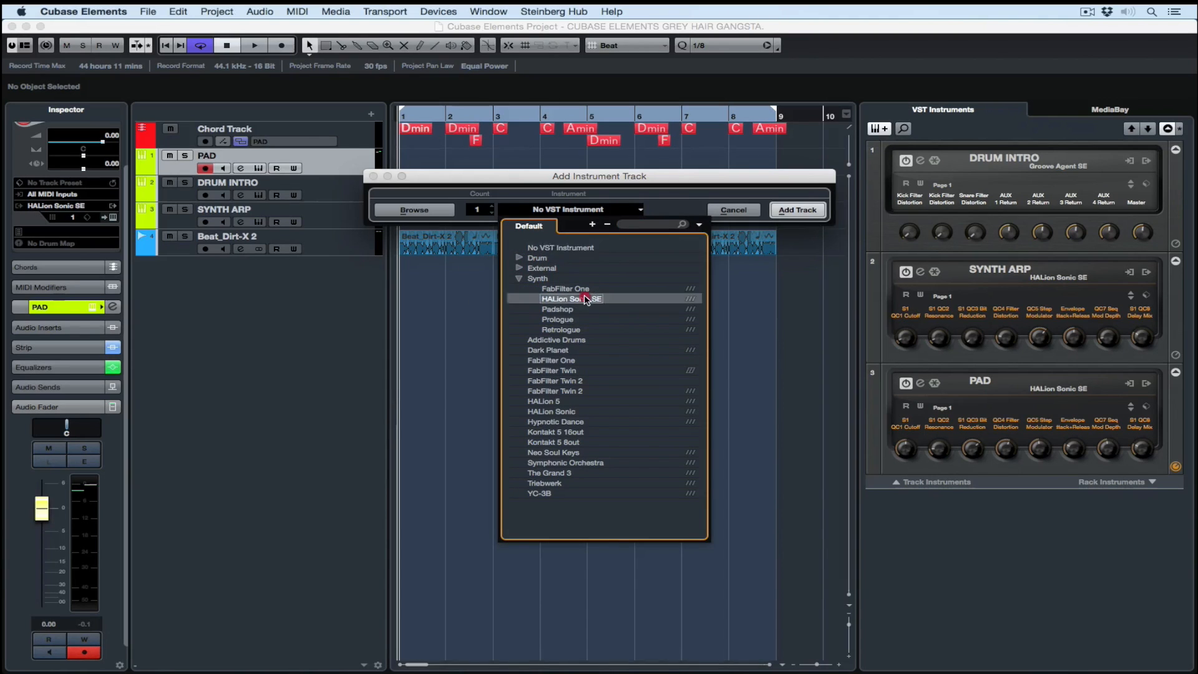
pyautogui.click(802, 210)
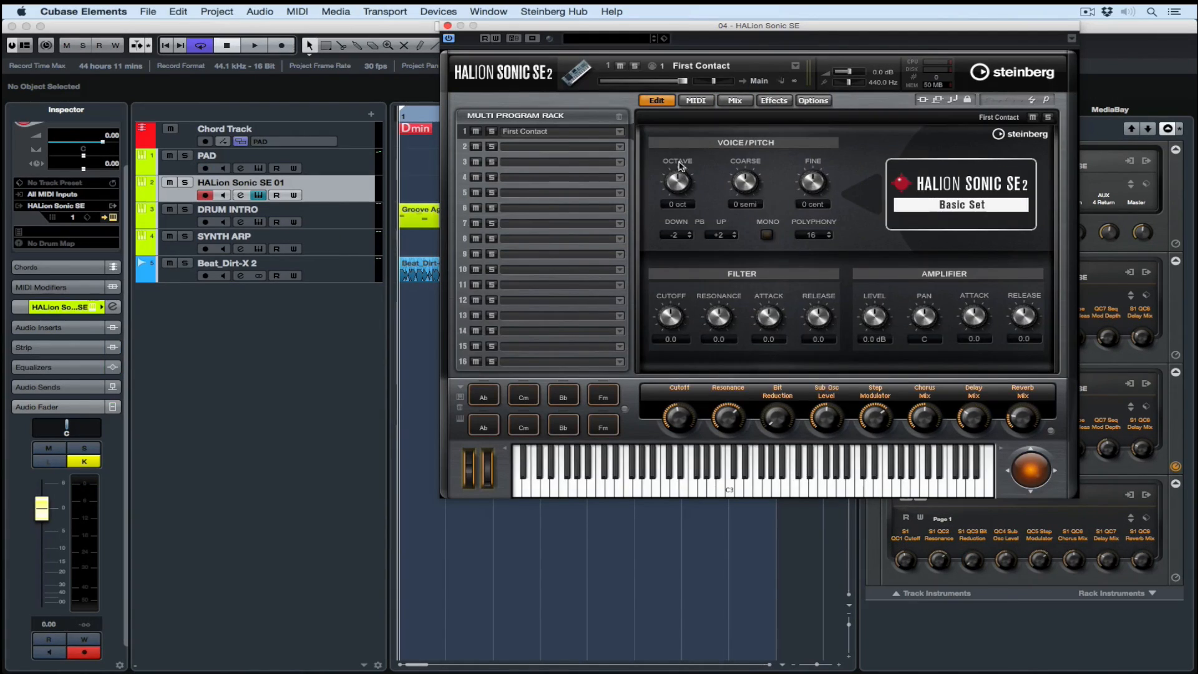
# Step: Replace the old program filters with Bass and Synth Bass, and load the Chopped Bass program into HALion Sonic SE
pyautogui.click(619, 132)
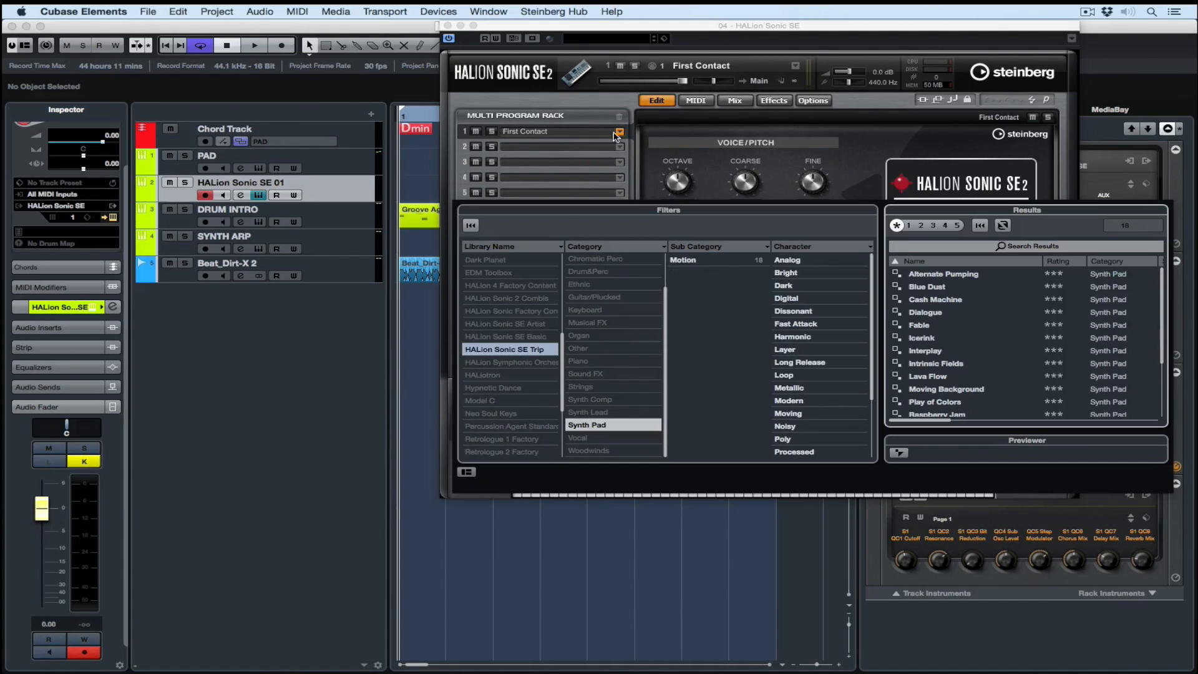
pyautogui.click(536, 350)
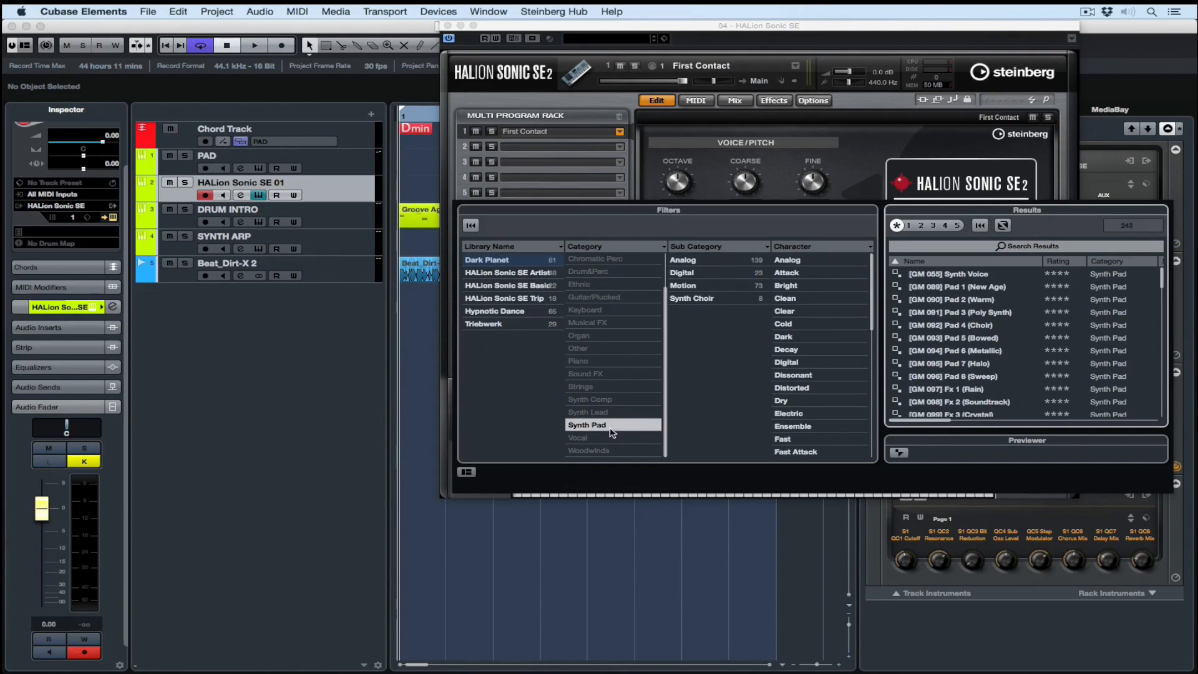
pyautogui.click(610, 426)
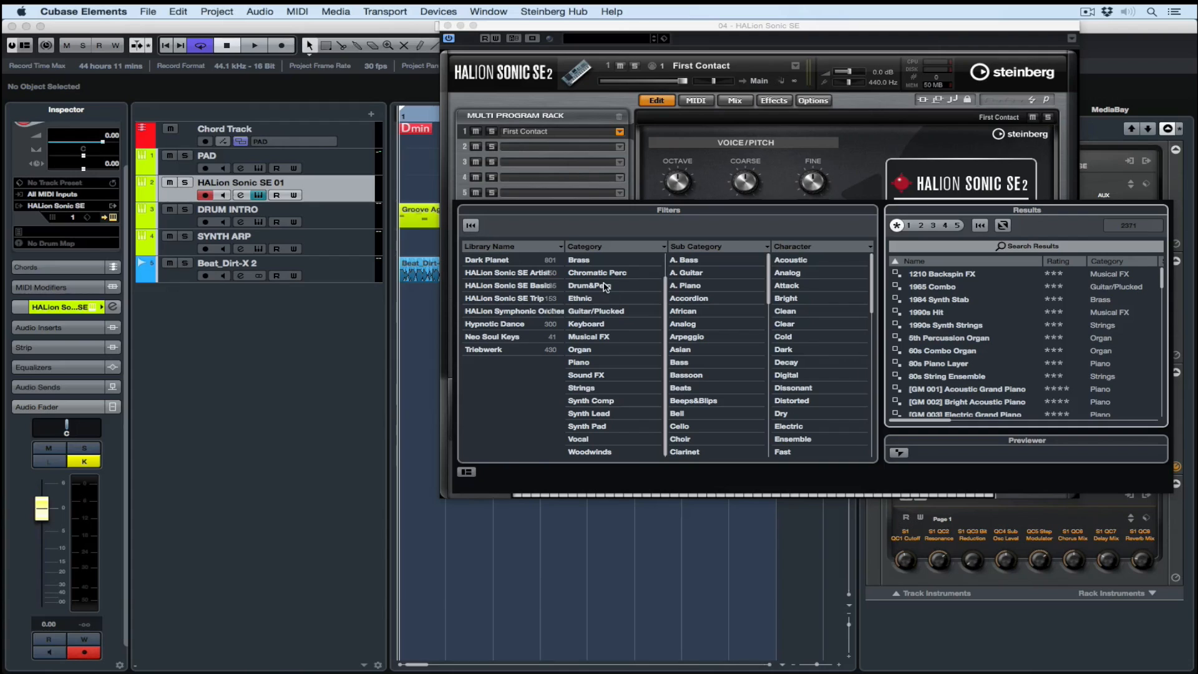
pyautogui.scroll(1, 605, 286)
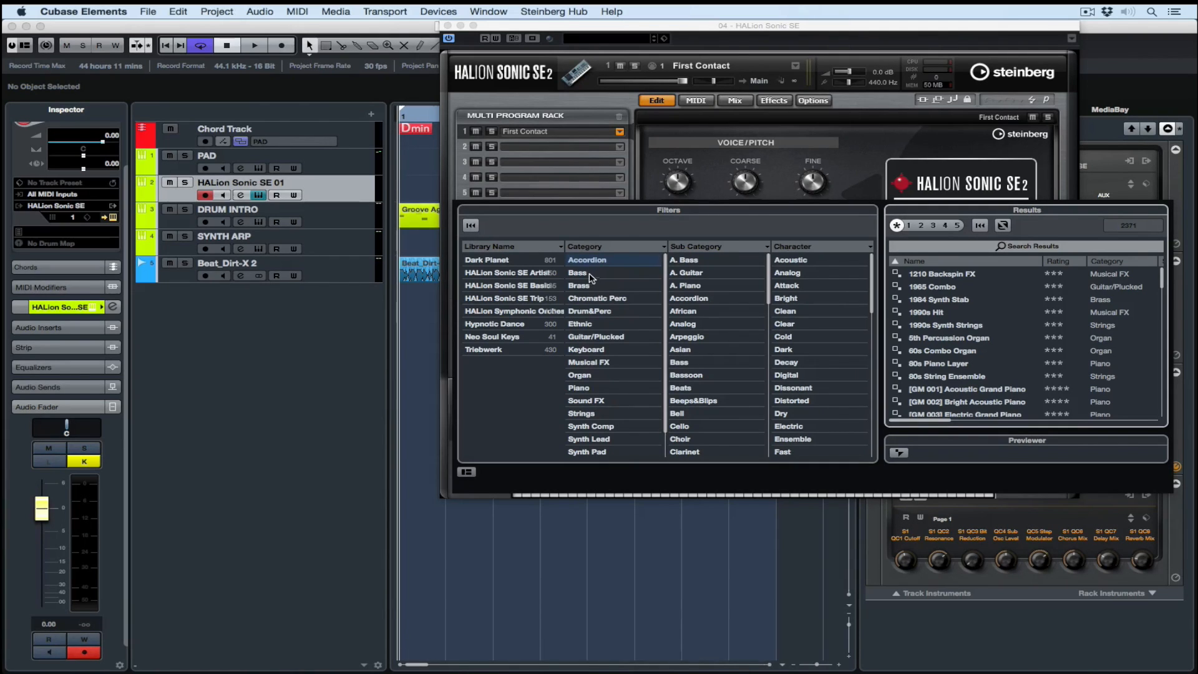
pyautogui.click(592, 276)
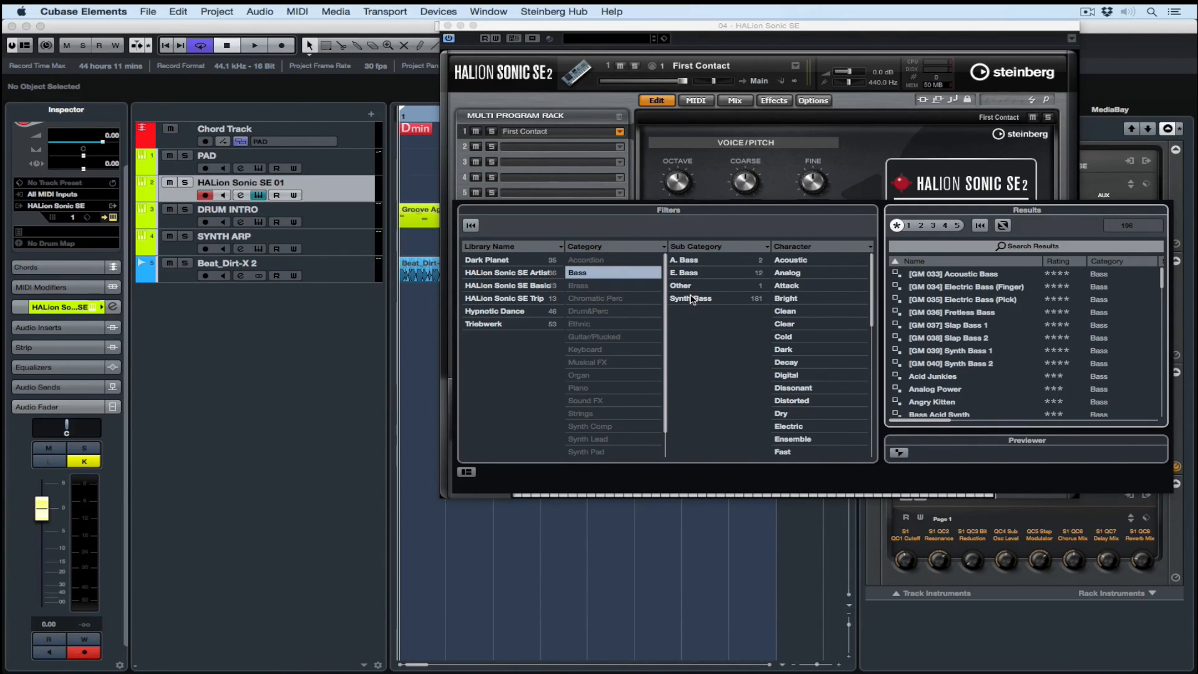
pyautogui.click(691, 299)
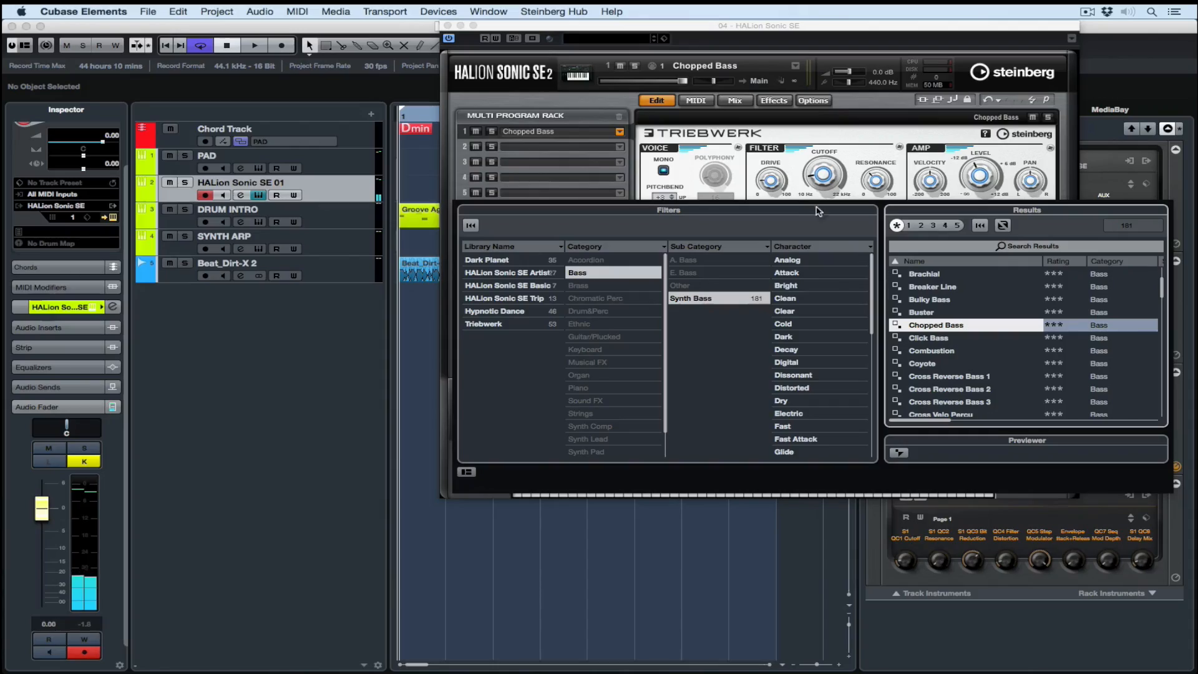
pyautogui.doubleClick(932, 330)
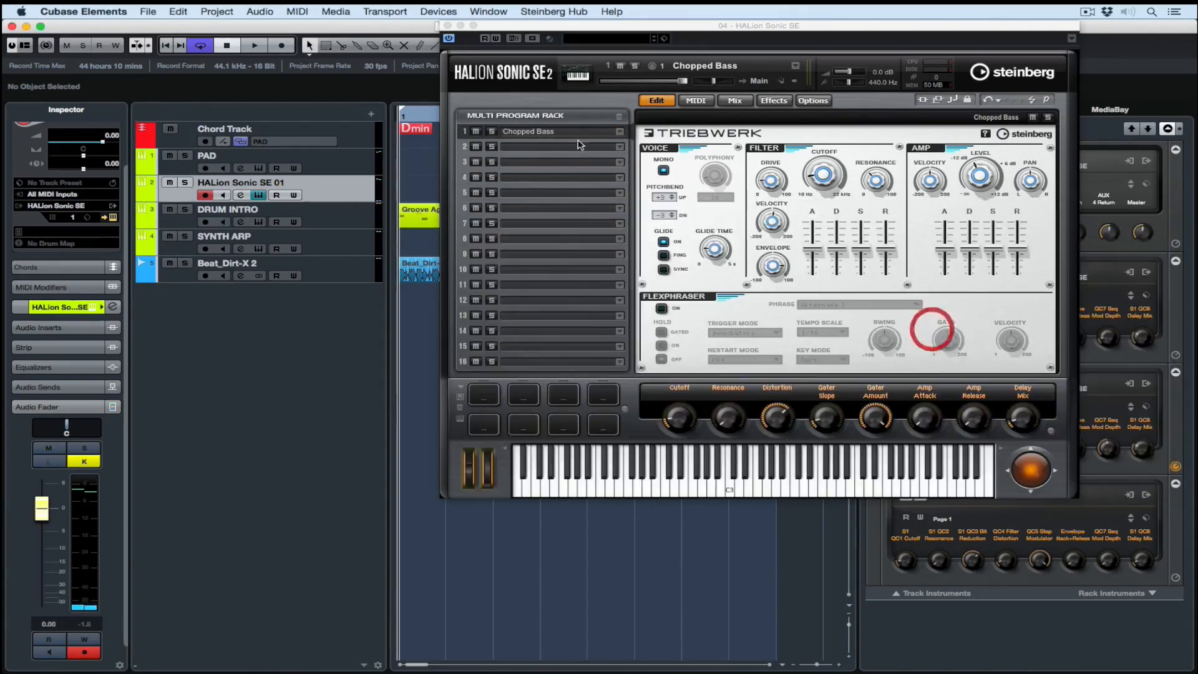
pyautogui.click(447, 27)
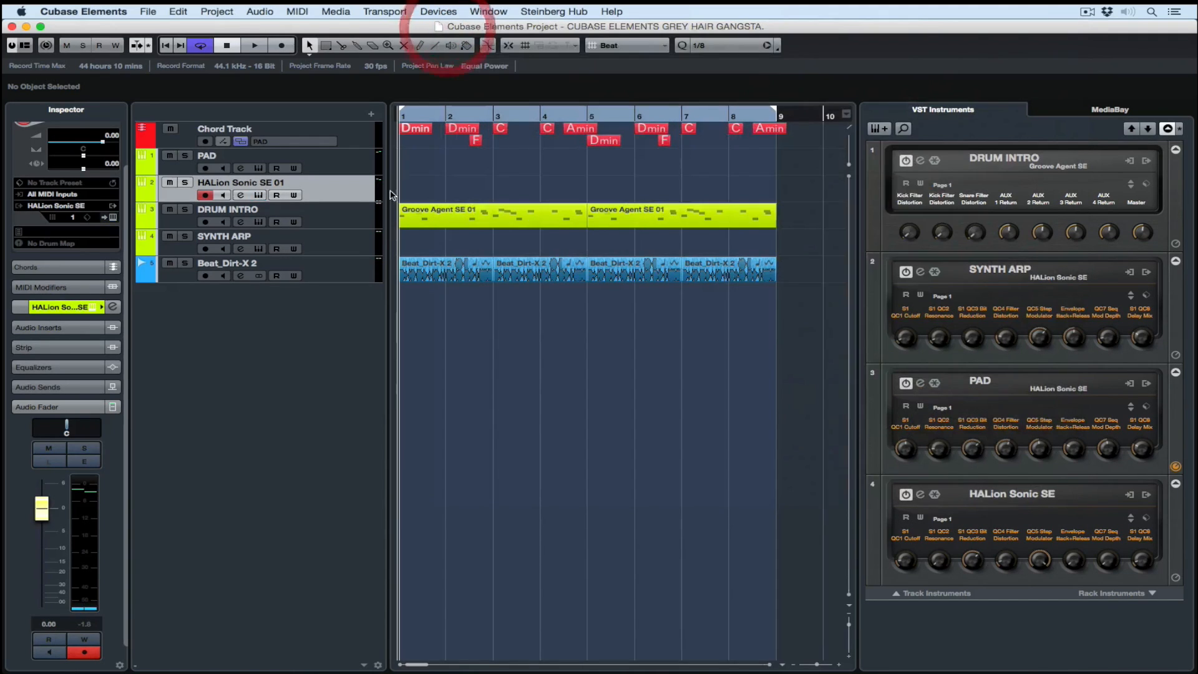
# Step: Rename the HALion Sonic SE 01 track as SYNTH BASS and show its chord settings
pyautogui.doubleClick(252, 182)
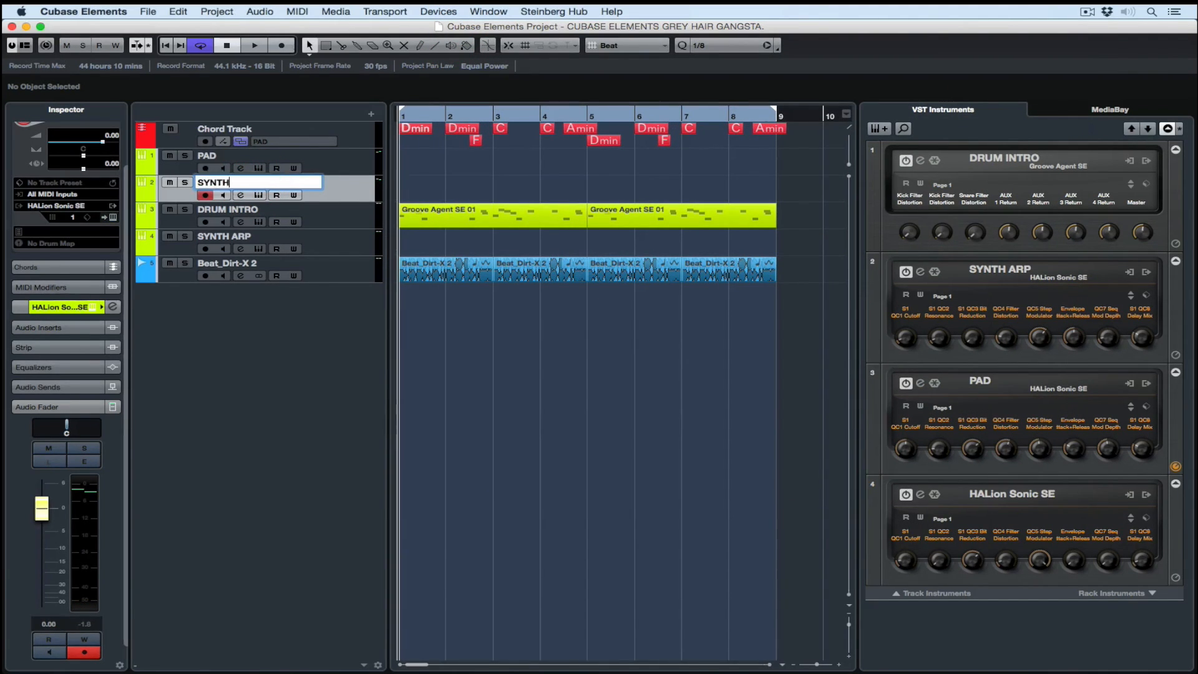
pyautogui.press('Return')
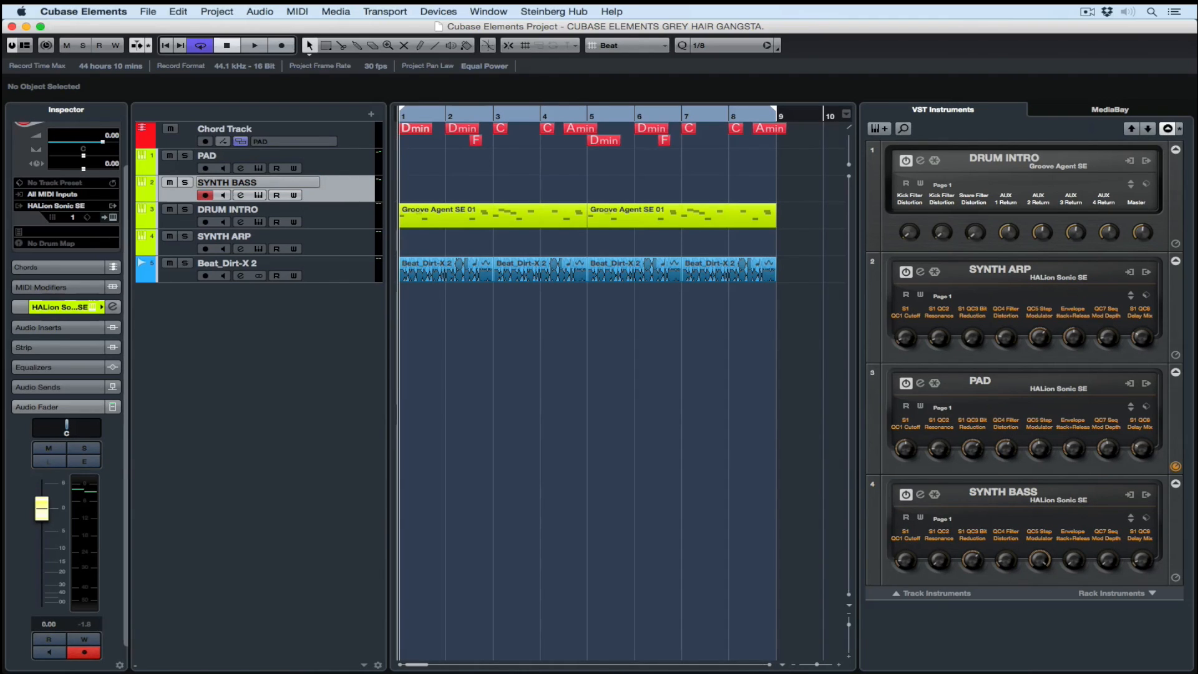
pyautogui.click(55, 267)
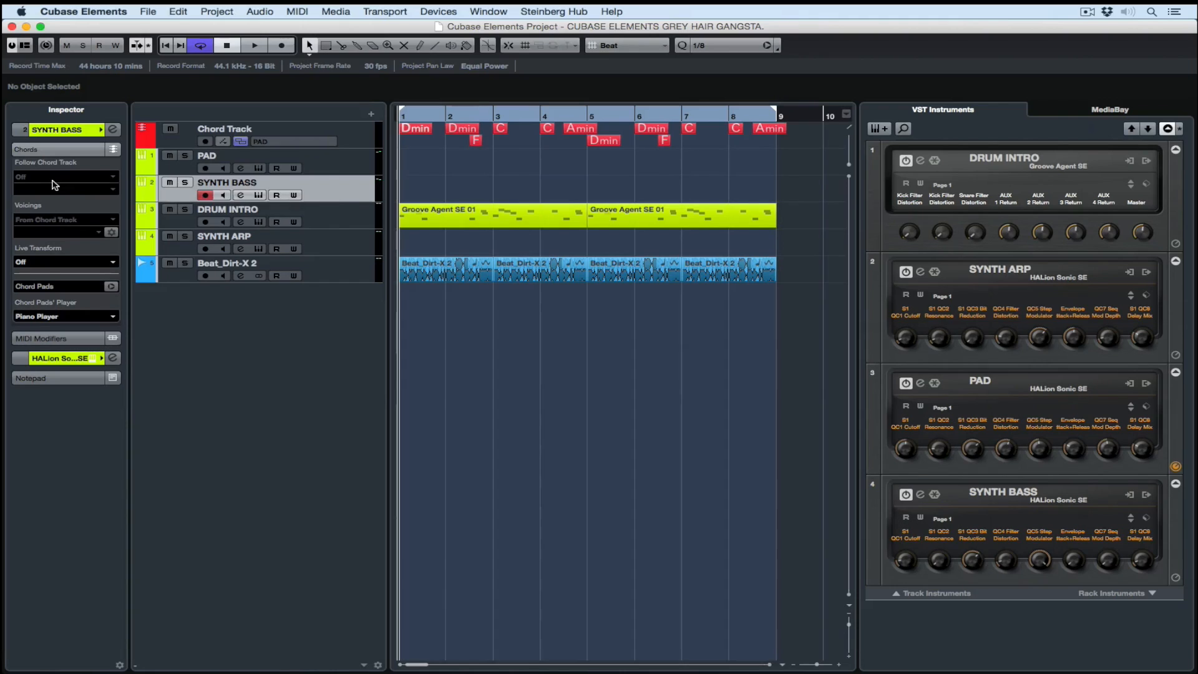
pyautogui.click(53, 267)
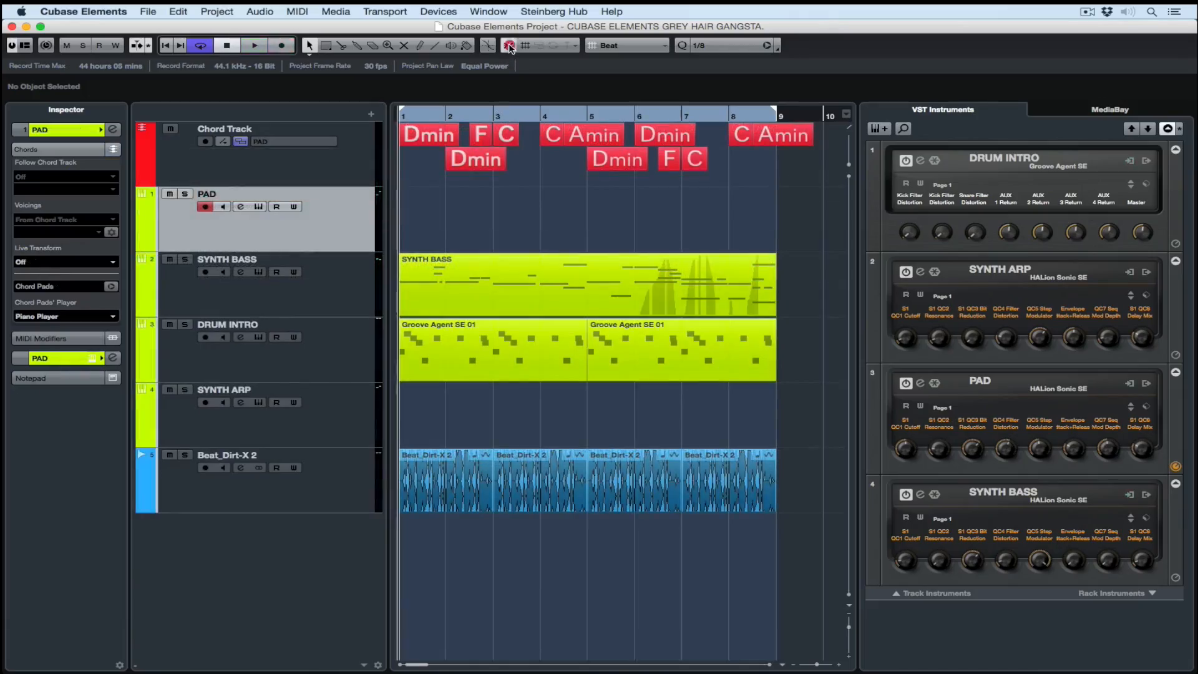
# Step: Copy the Chord Track's chords onto the PAD track from bar 1 as MIDI parts and open the first Dmin part in the Key Editor
pyautogui.moveTo(799, 202); pyautogui.dragTo(421, 215)
pyautogui.doubleClick(421, 216)
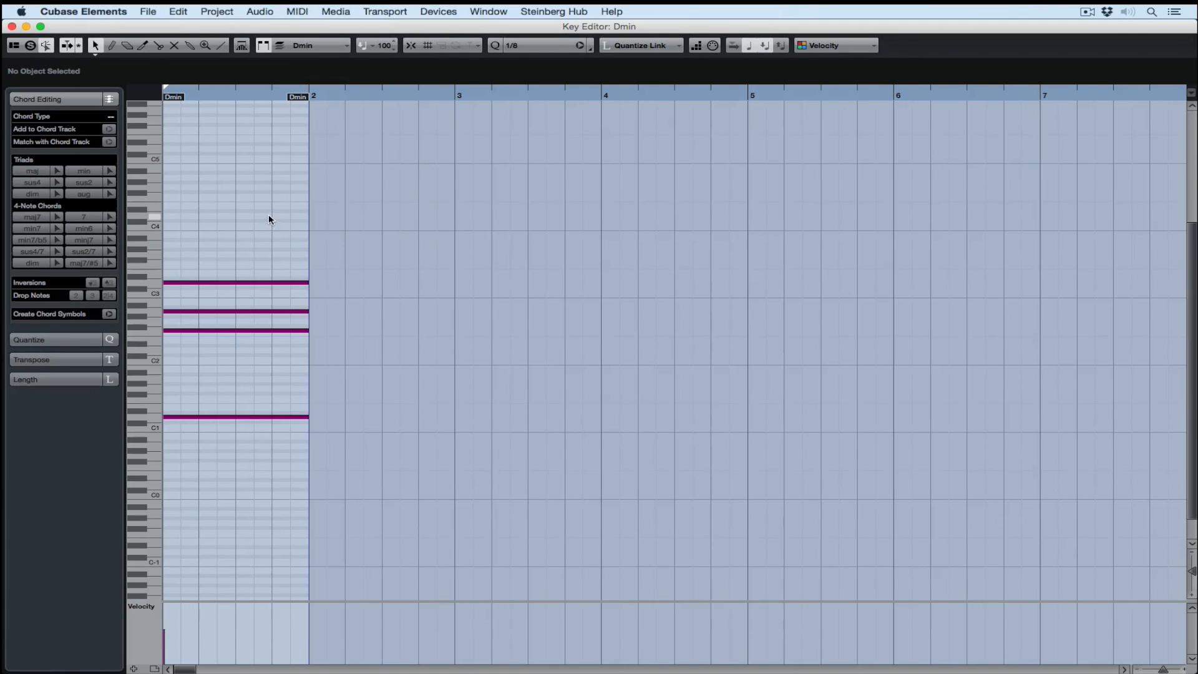
pyautogui.press('super+r')
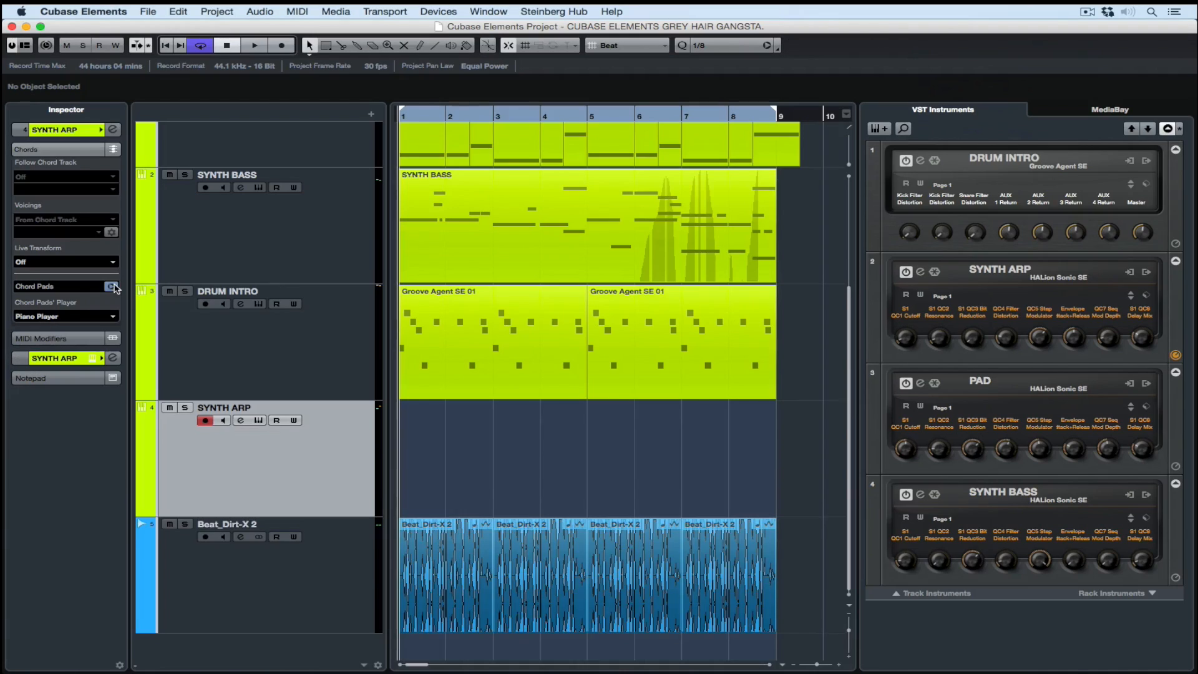
# Step: Show the chord pads for the SYNTH ARP track and assign them from the Chord Track
pyautogui.click(112, 286)
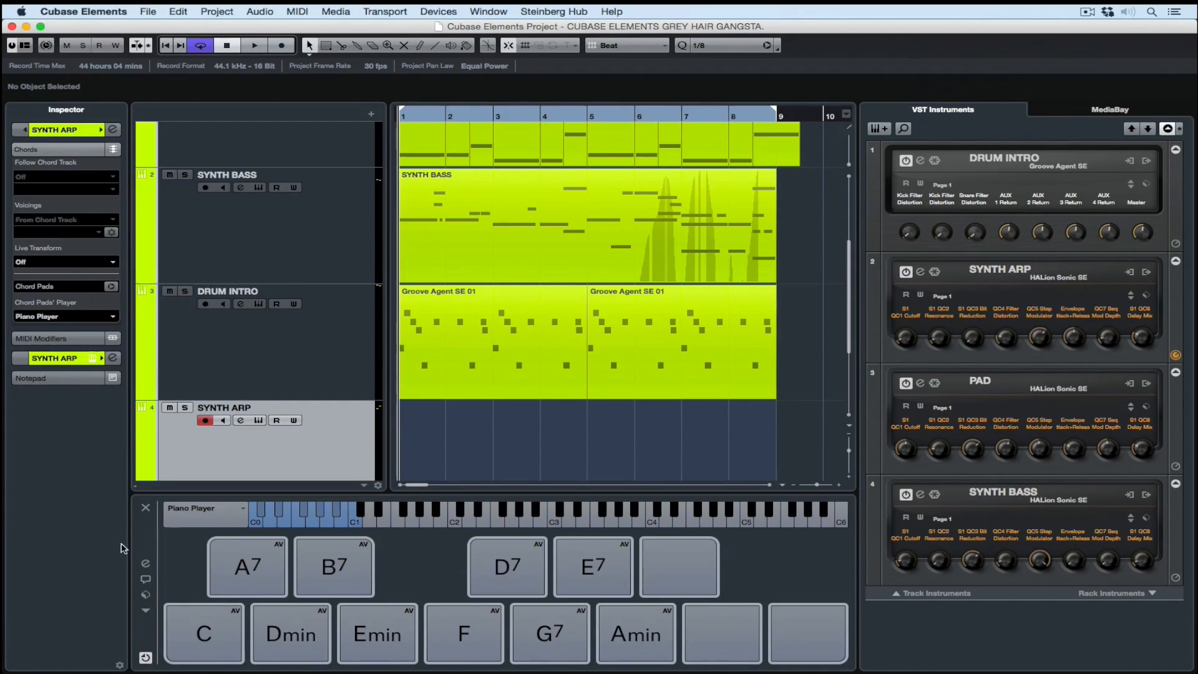
pyautogui.click(147, 612)
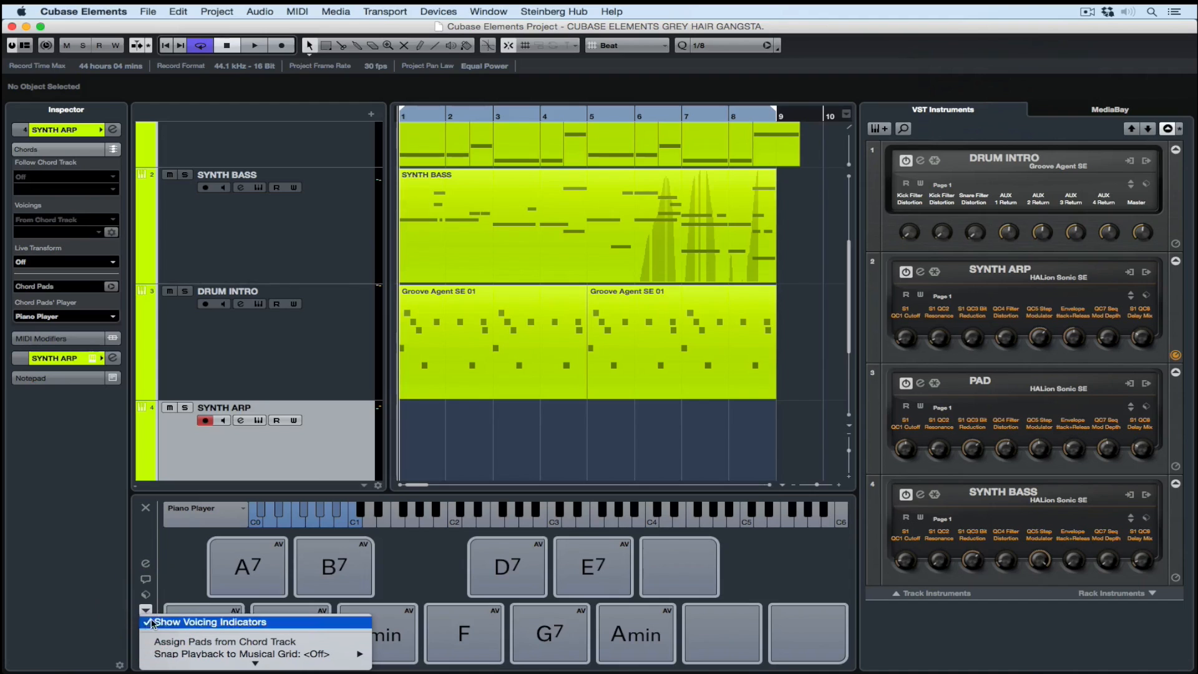
pyautogui.moveTo(175, 662)
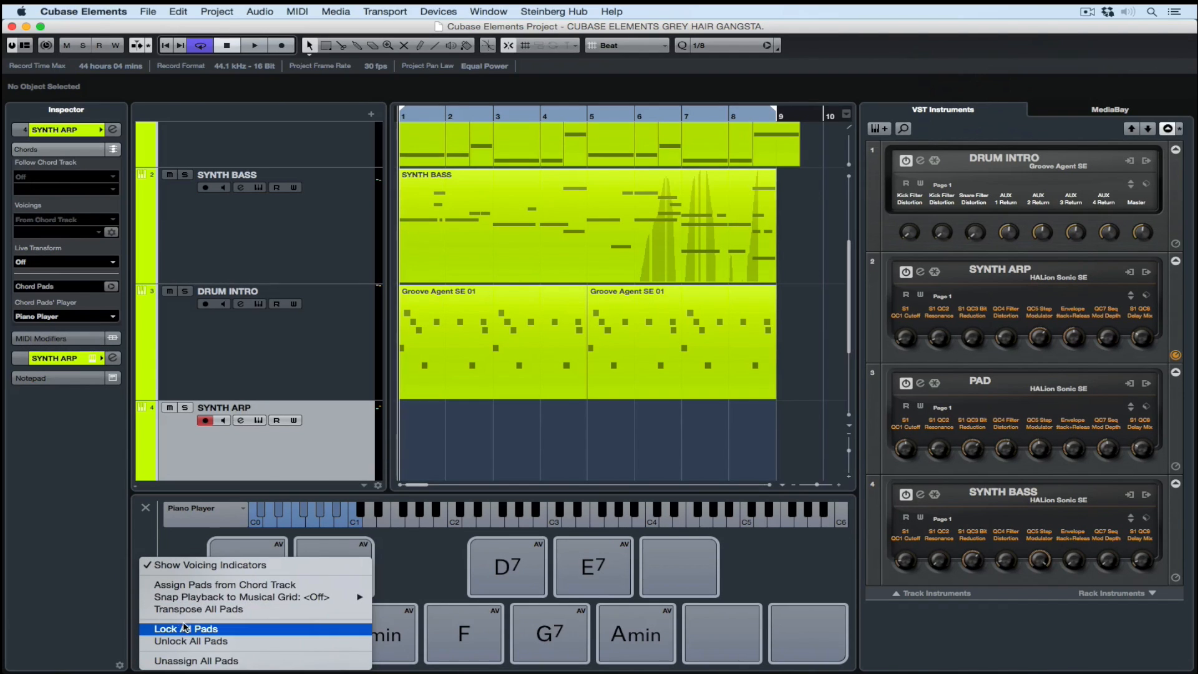
pyautogui.click(189, 587)
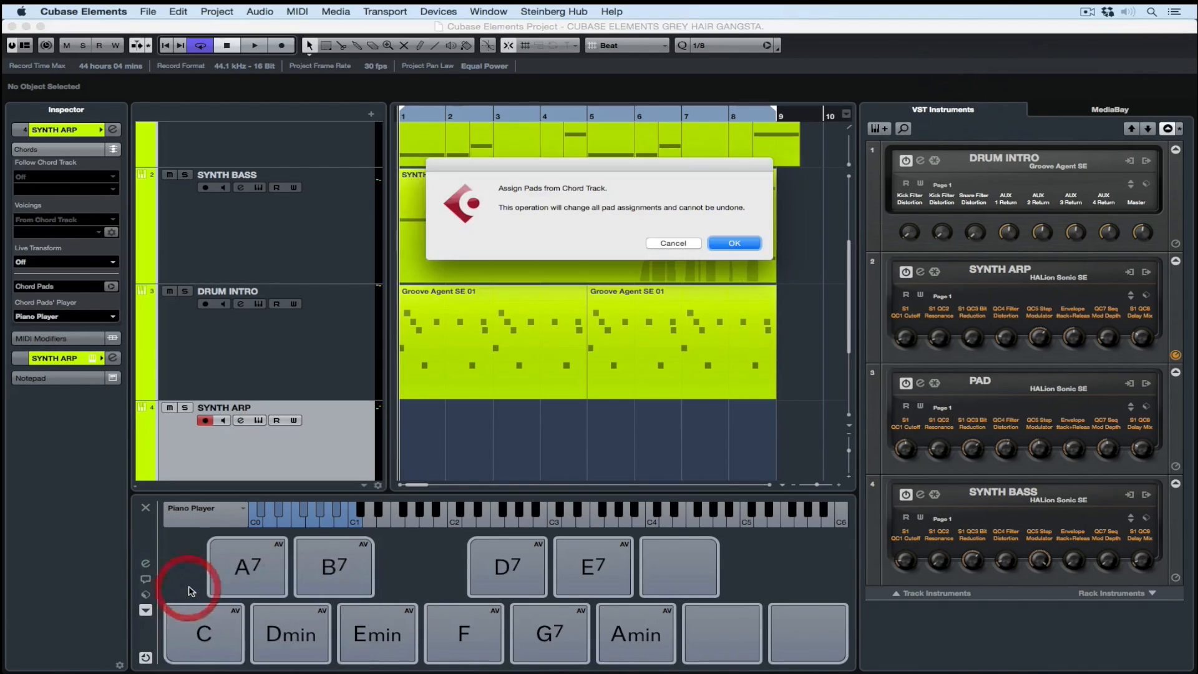
pyautogui.click(735, 245)
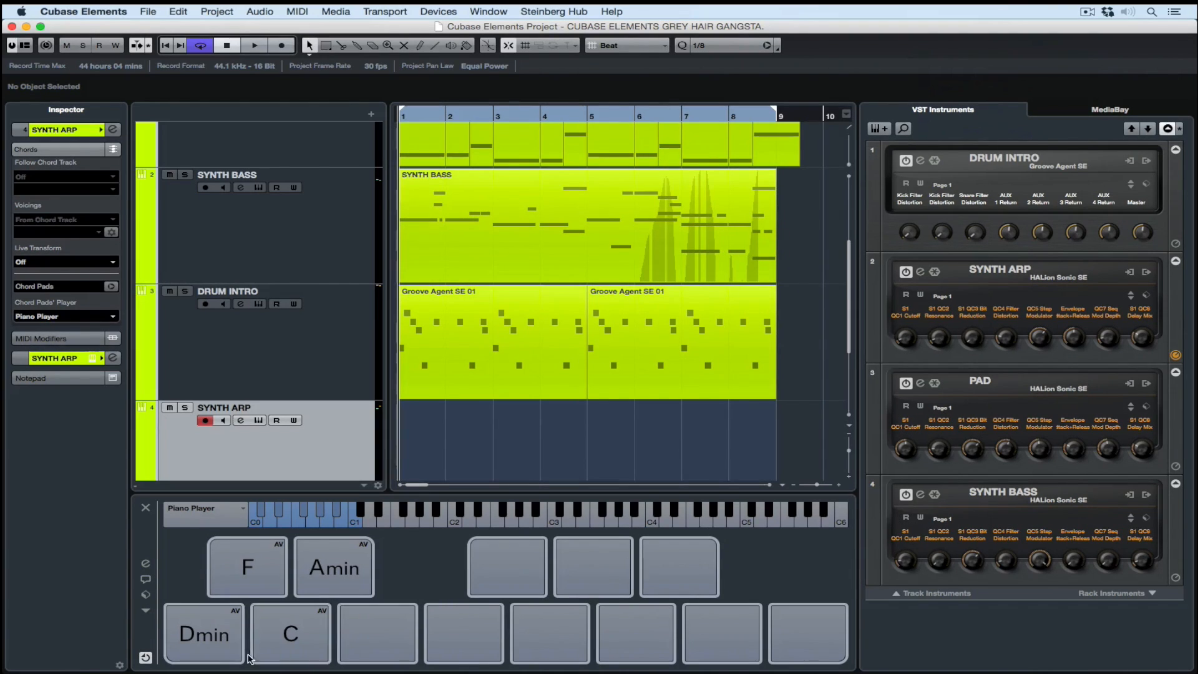
# Step: Audition the Dmin chord pad and start MIDI Learn for the pads' remote range in the remote control settings
pyautogui.click(221, 622)
pyautogui.click(146, 563)
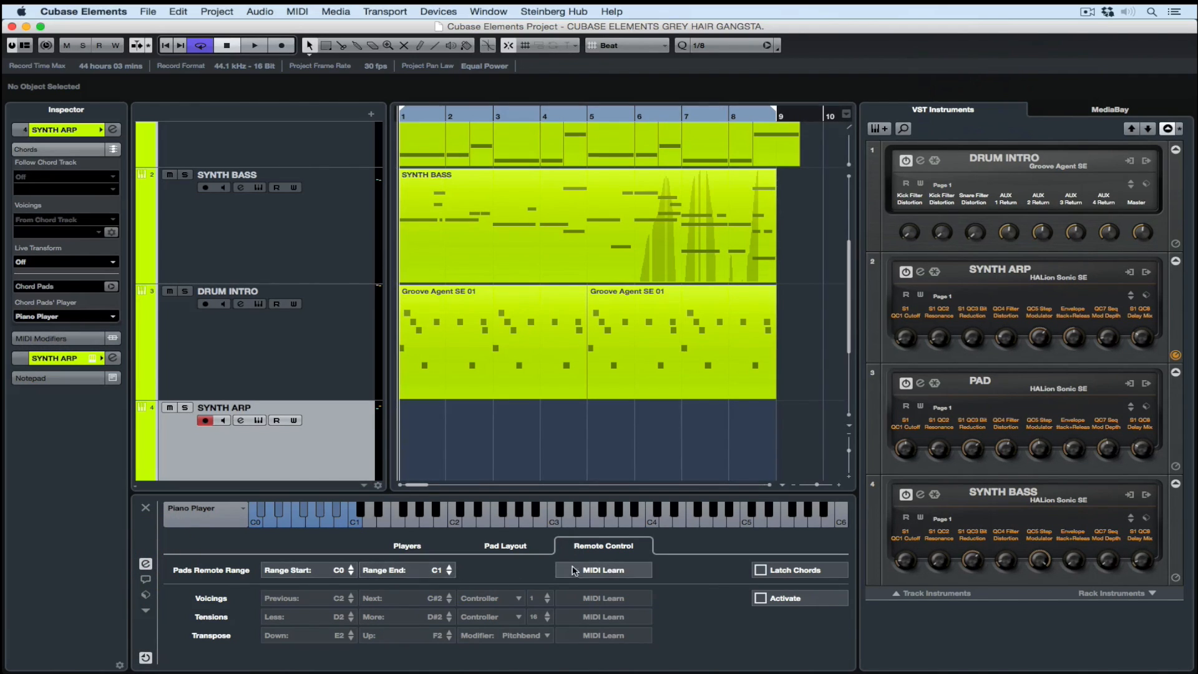
pyautogui.click(598, 569)
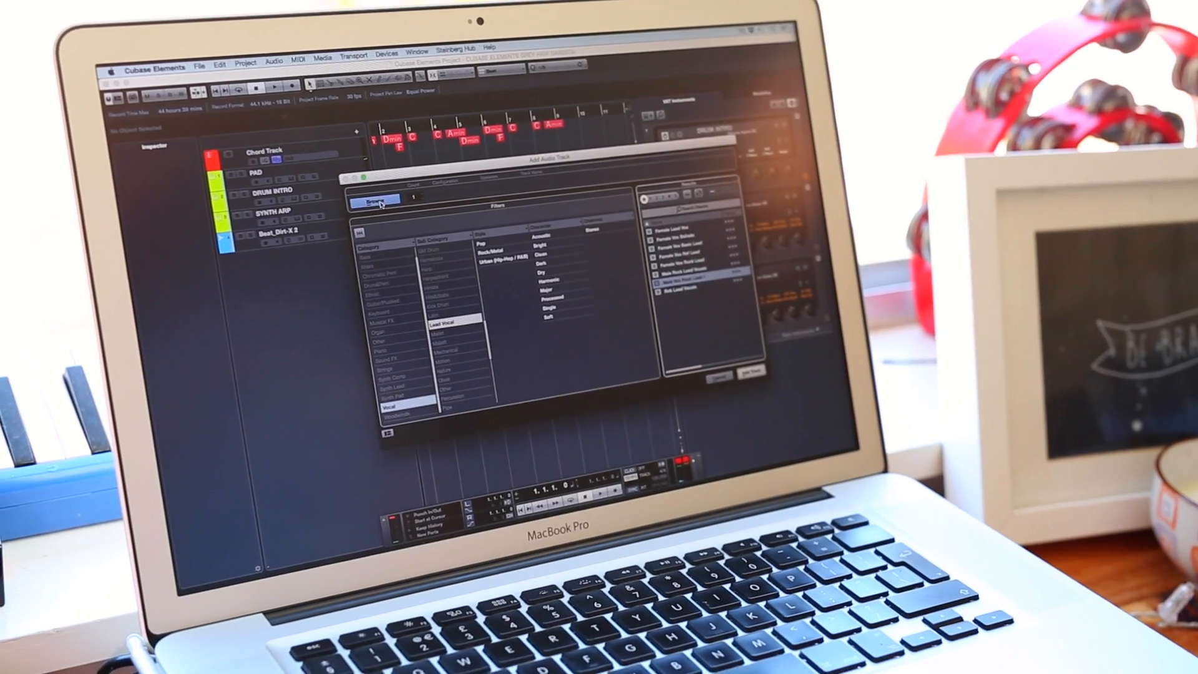
# Step: Add eight mono audio tracks named VOX HOOK
pyautogui.click(378, 207)
pyautogui.click(524, 190)
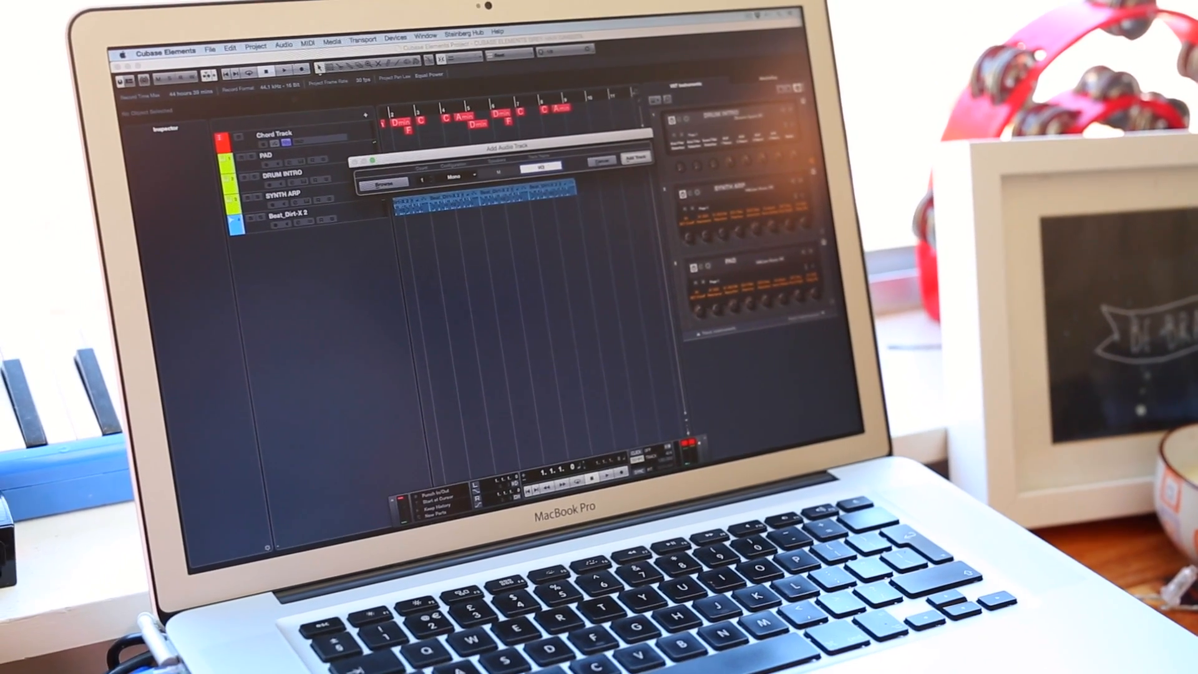
pyautogui.write('VOX HOOK')
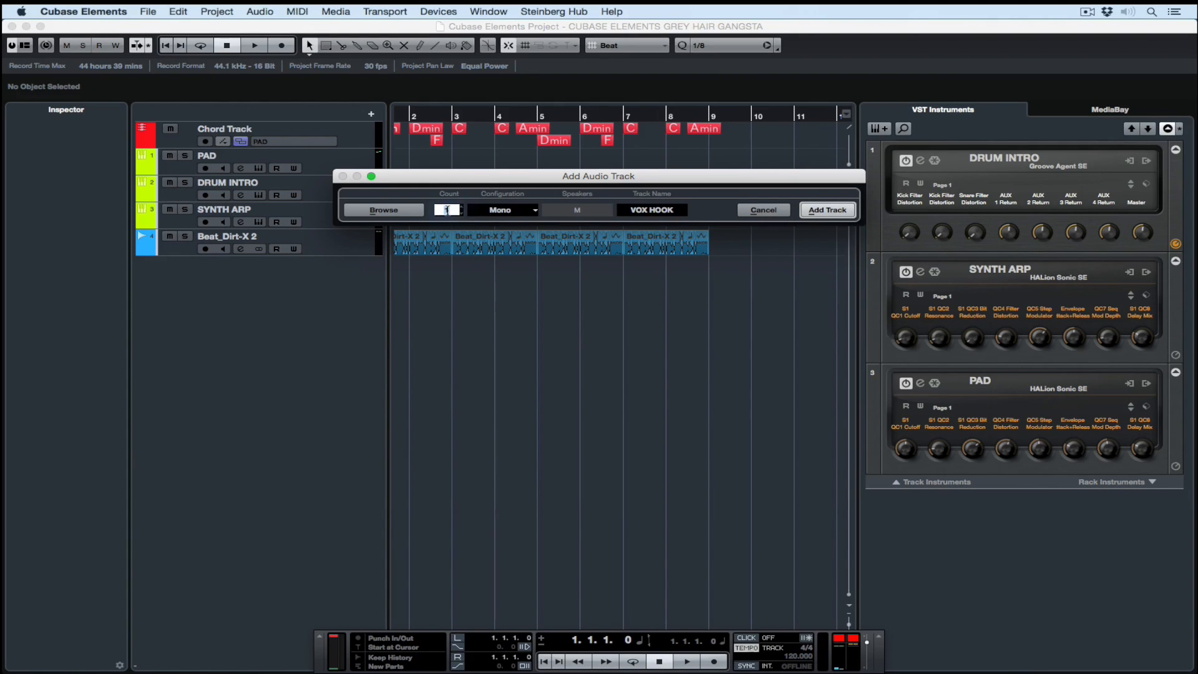
pyautogui.press('Return')
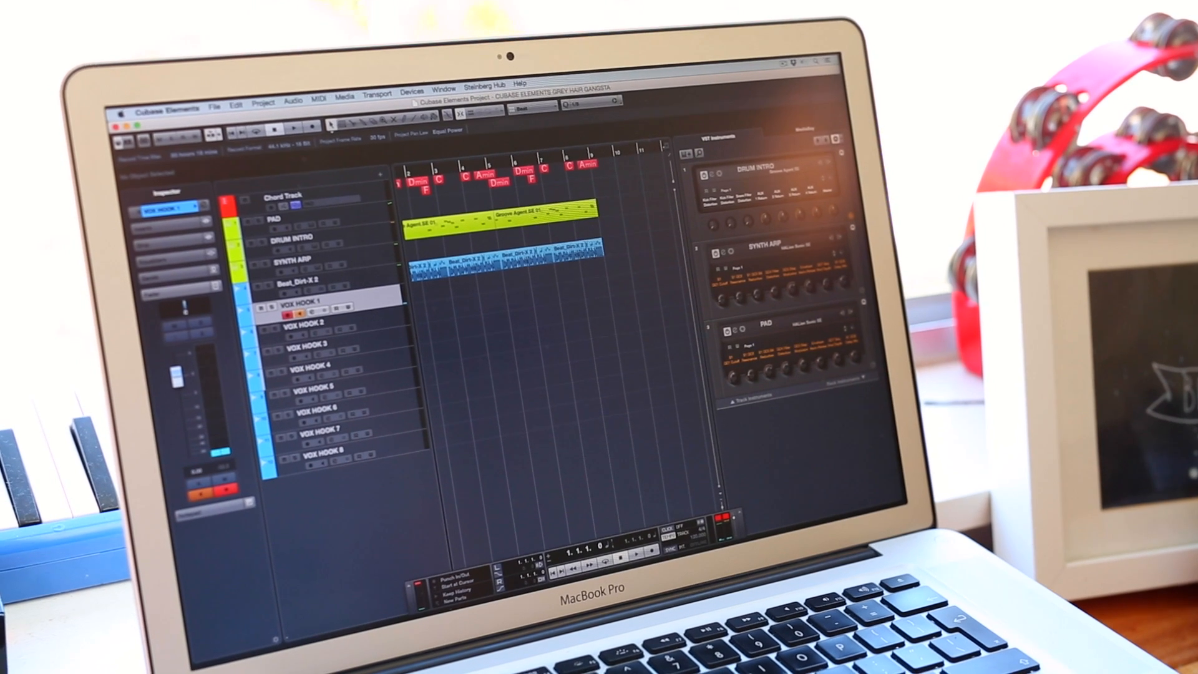
# Step: Load the Male Rock Lead Vocals track preset from the Vocal category onto VOX HOOK 1
pyautogui.hscroll(2, 356, 300)
pyautogui.rightClick(366, 303)
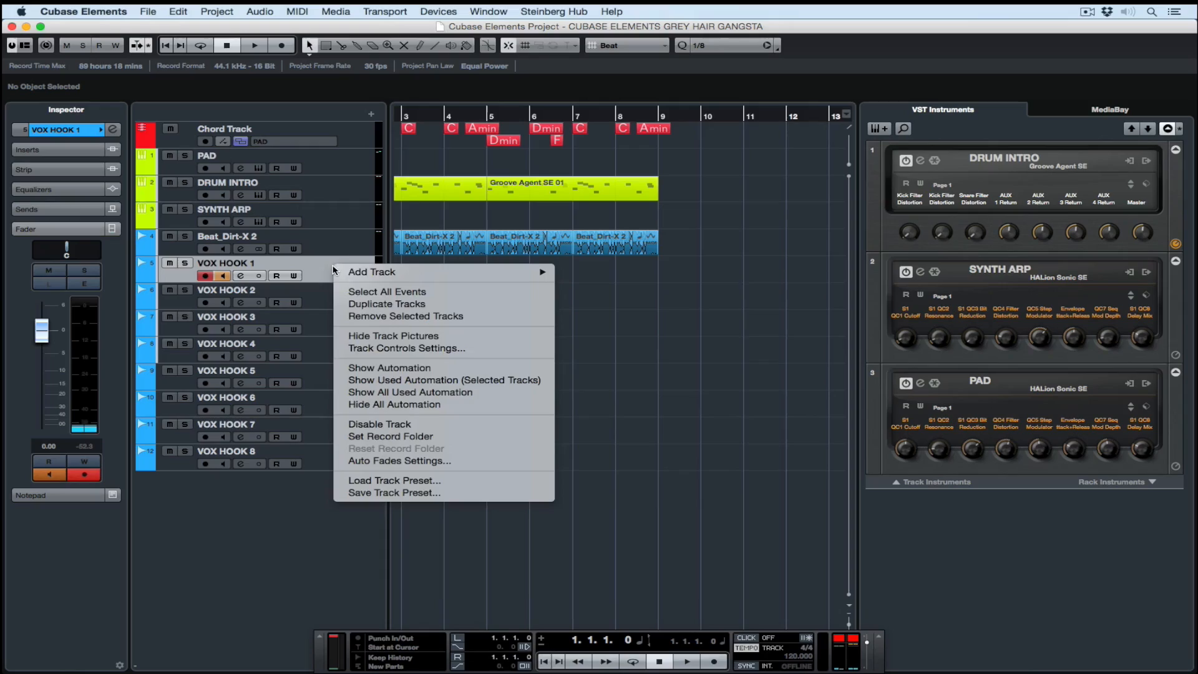
pyautogui.click(405, 485)
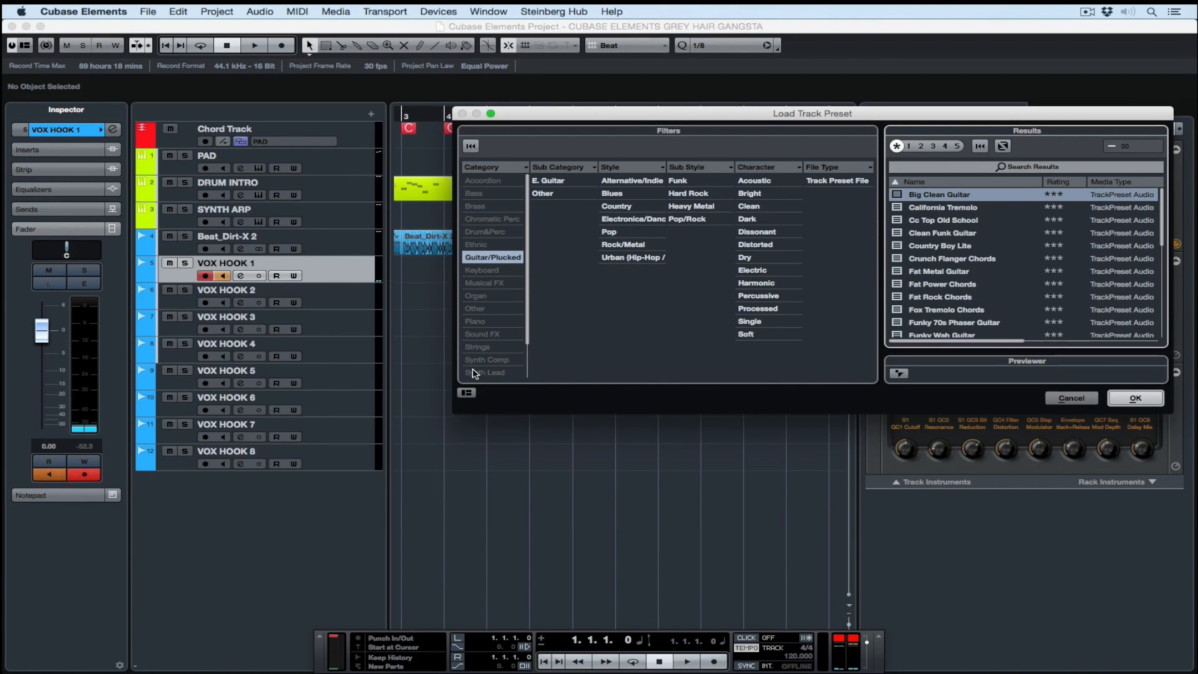
pyautogui.click(483, 258)
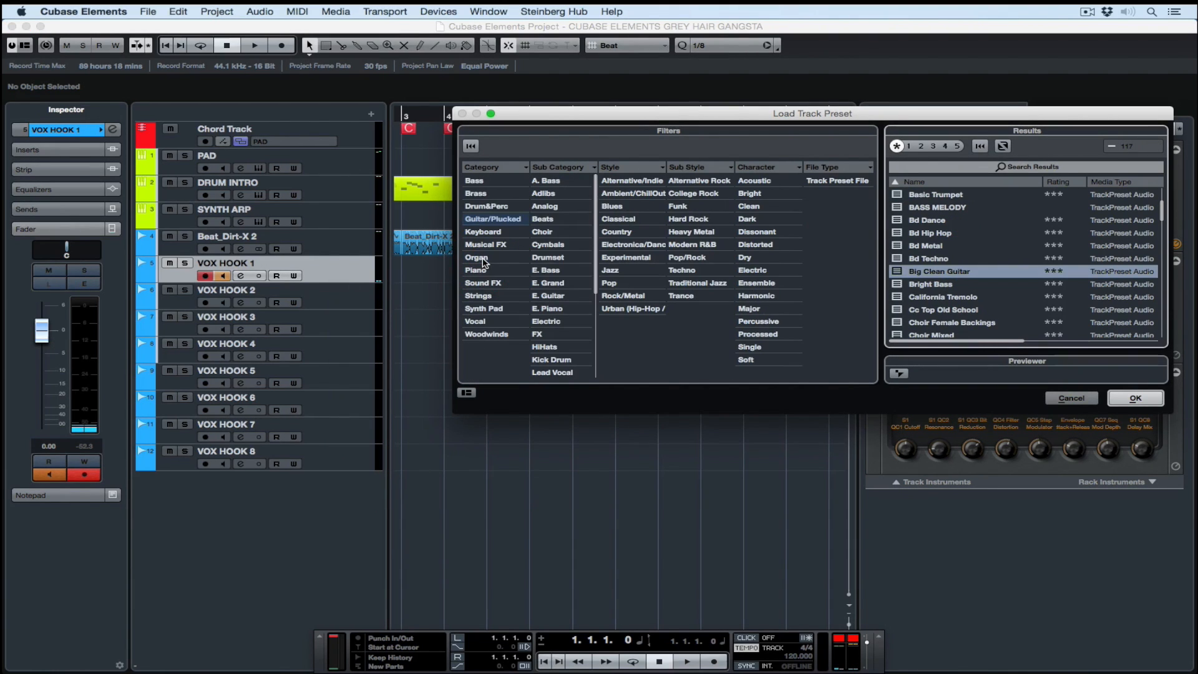
pyautogui.click(484, 322)
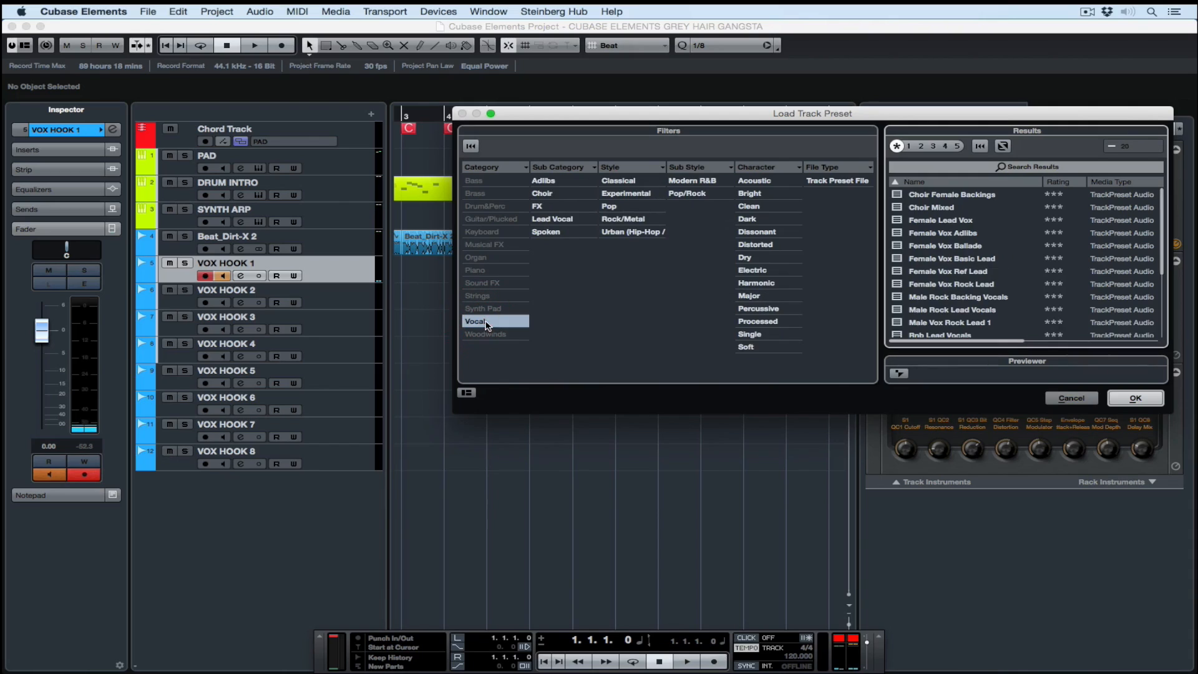
pyautogui.scroll(-4, 1017, 269)
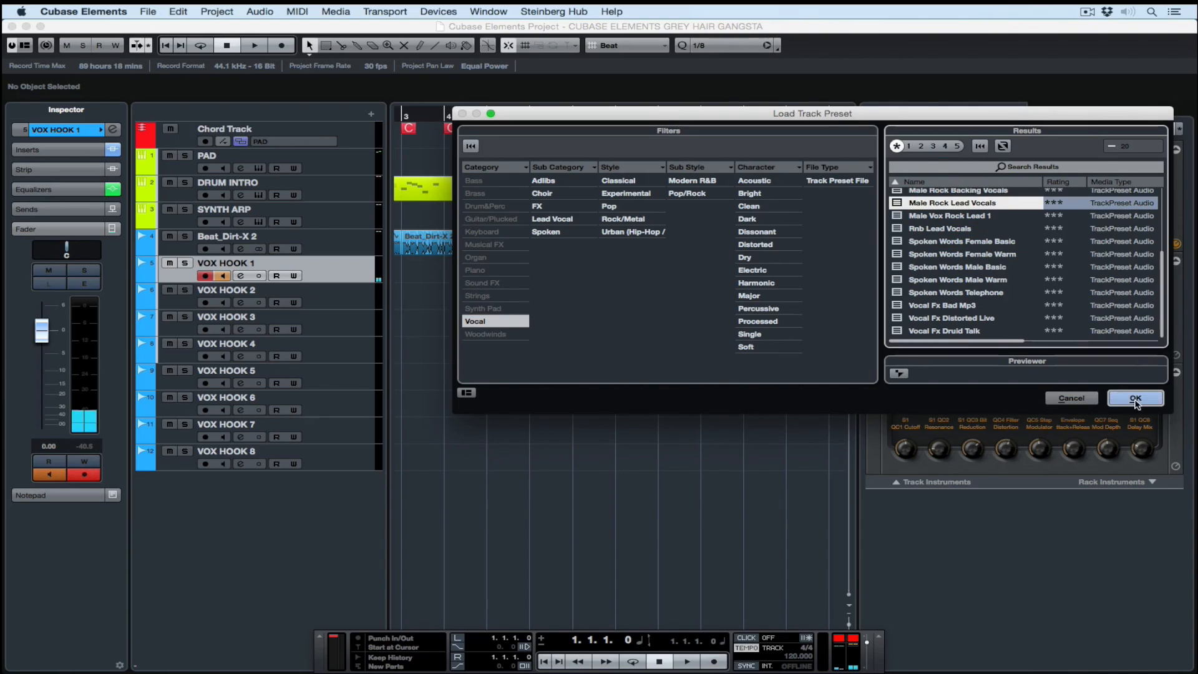
pyautogui.click(1135, 399)
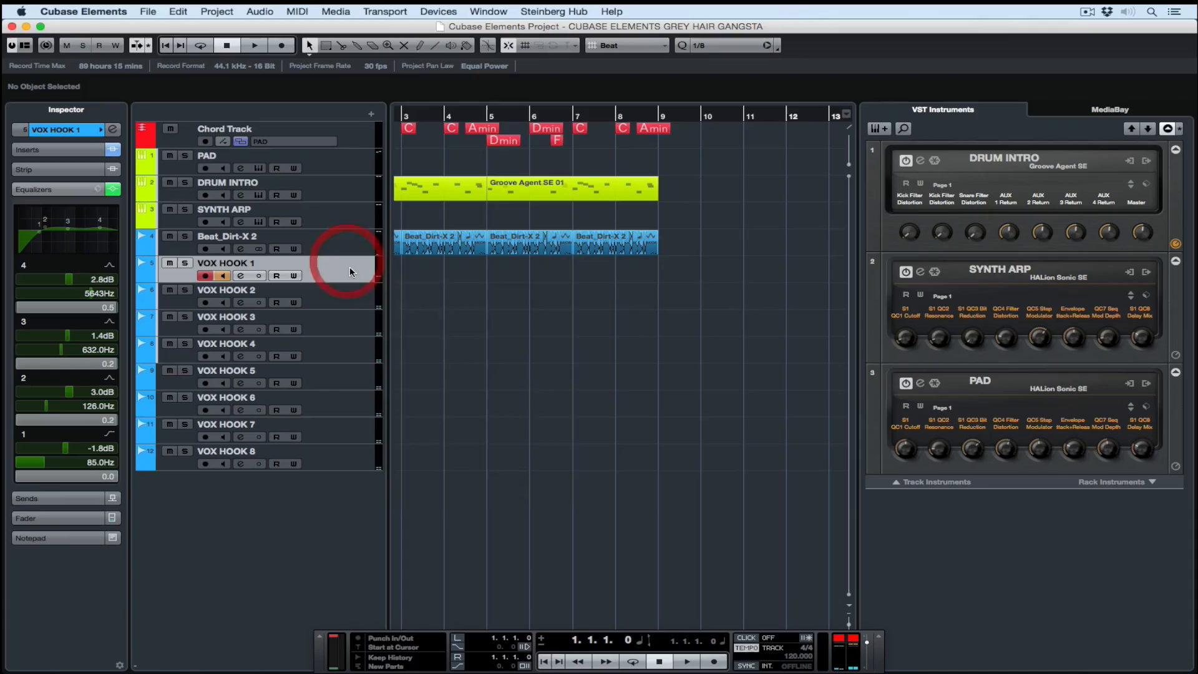
# Step: Add a folder track above VOX HOOK 1 and move all eight VOX HOOK tracks into it
pyautogui.rightClick(350, 269)
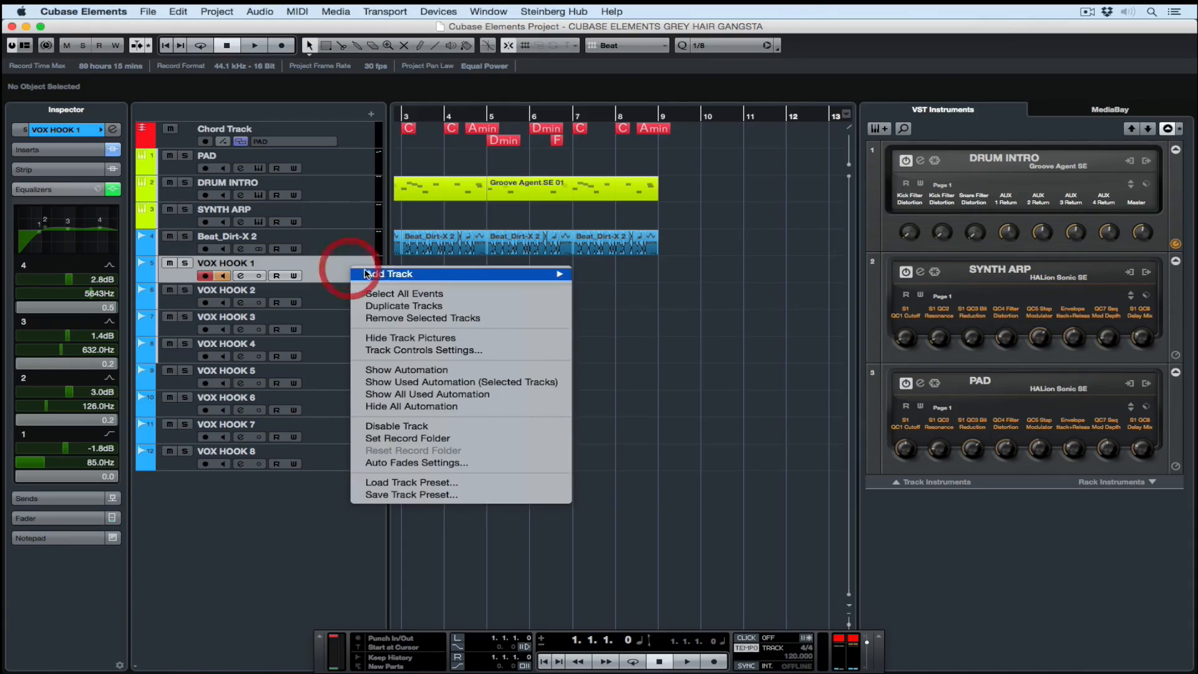
pyautogui.moveTo(436, 274)
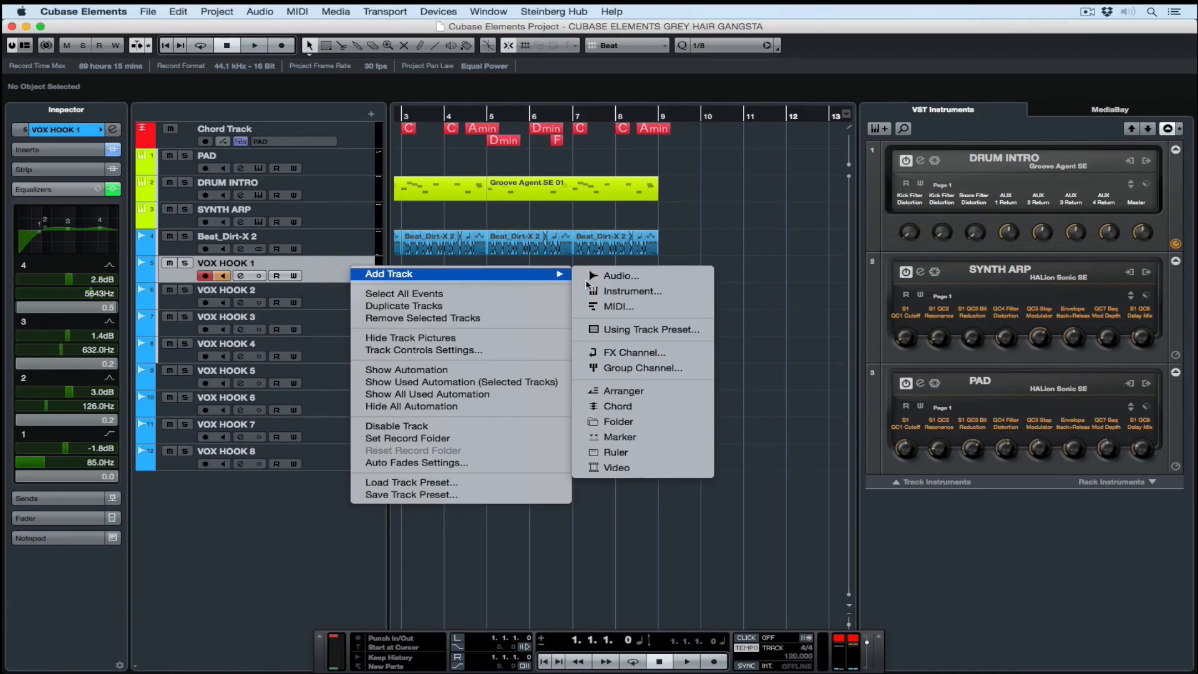
pyautogui.click(620, 422)
pyautogui.moveTo(358, 266); pyautogui.dragTo(344, 292)
pyautogui.click(341, 478)
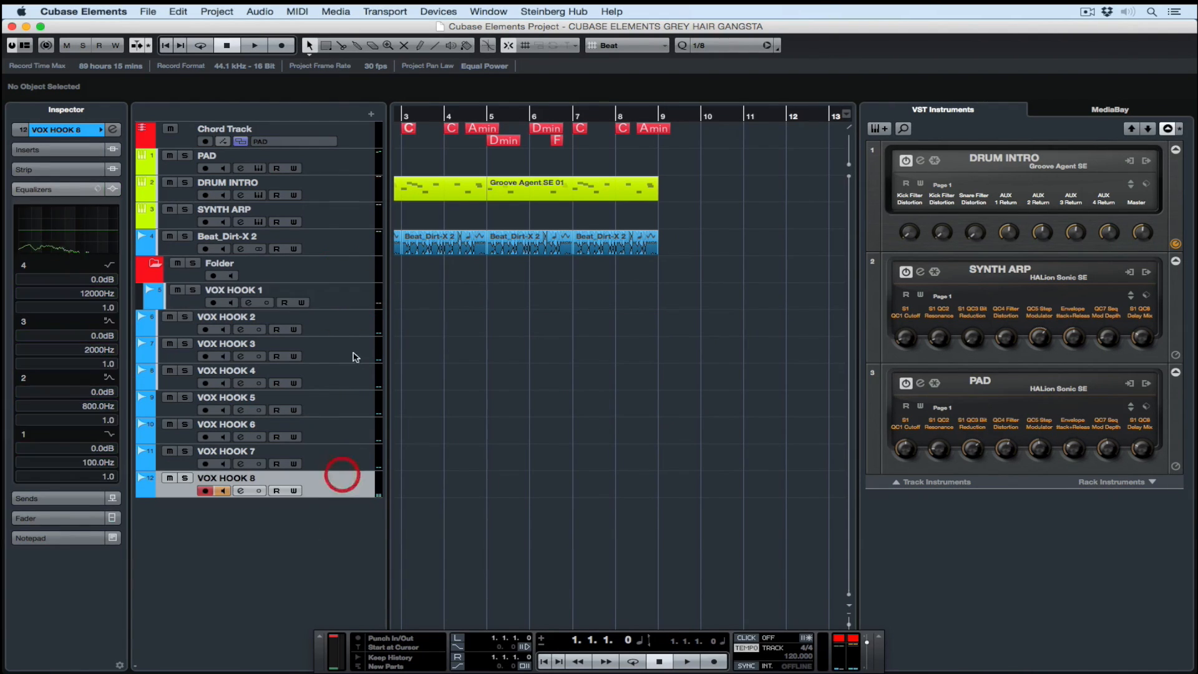
pyautogui.keyDown('shift'); pyautogui.click(346, 330); pyautogui.keyUp('shift')
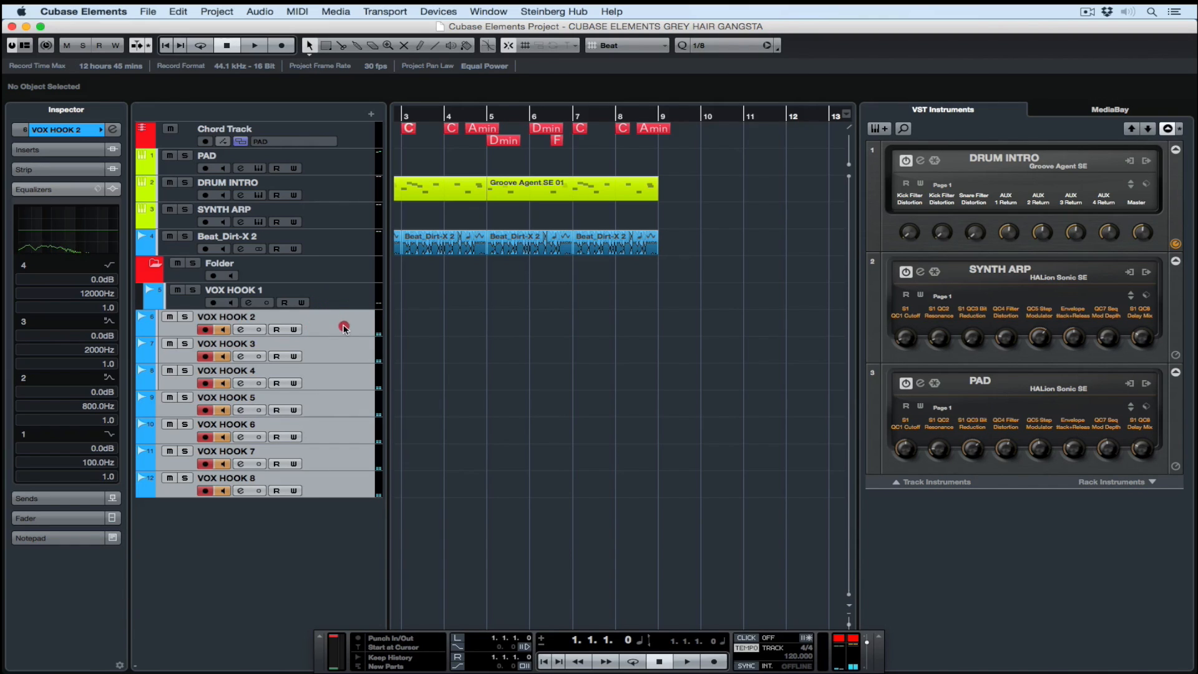
pyautogui.moveTo(345, 279); pyautogui.dragTo(345, 280)
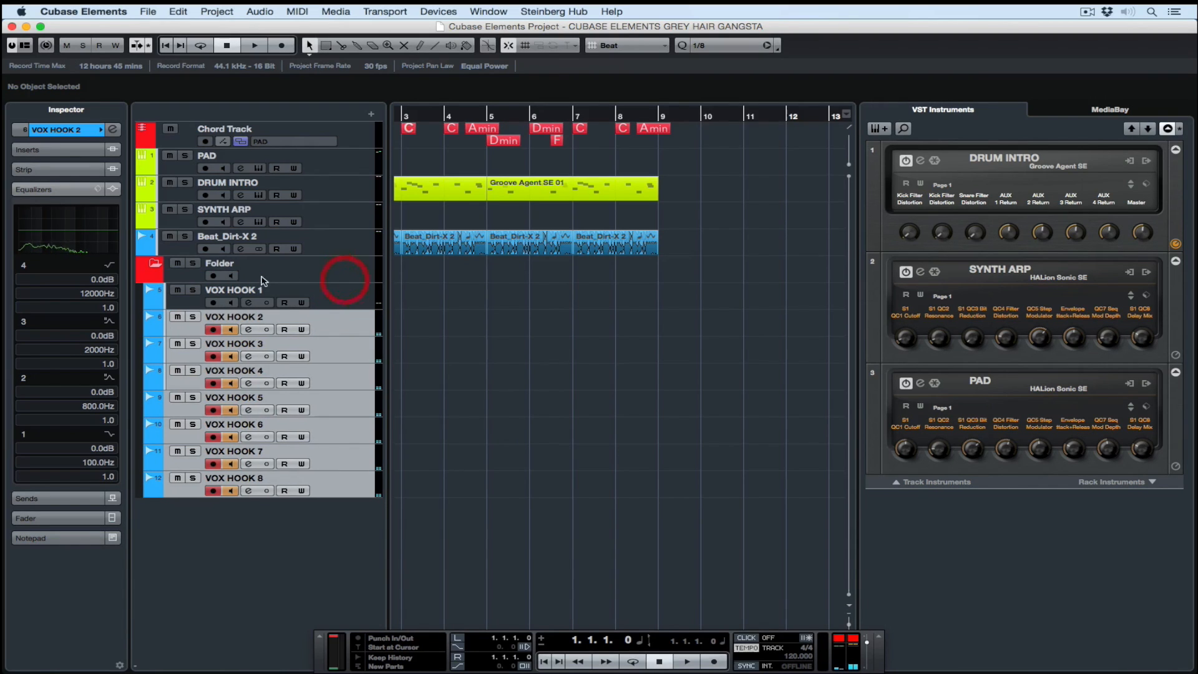
# Step: Rename the folder track VOX HOOK, then collapse and expand it
pyautogui.doubleClick(228, 267)
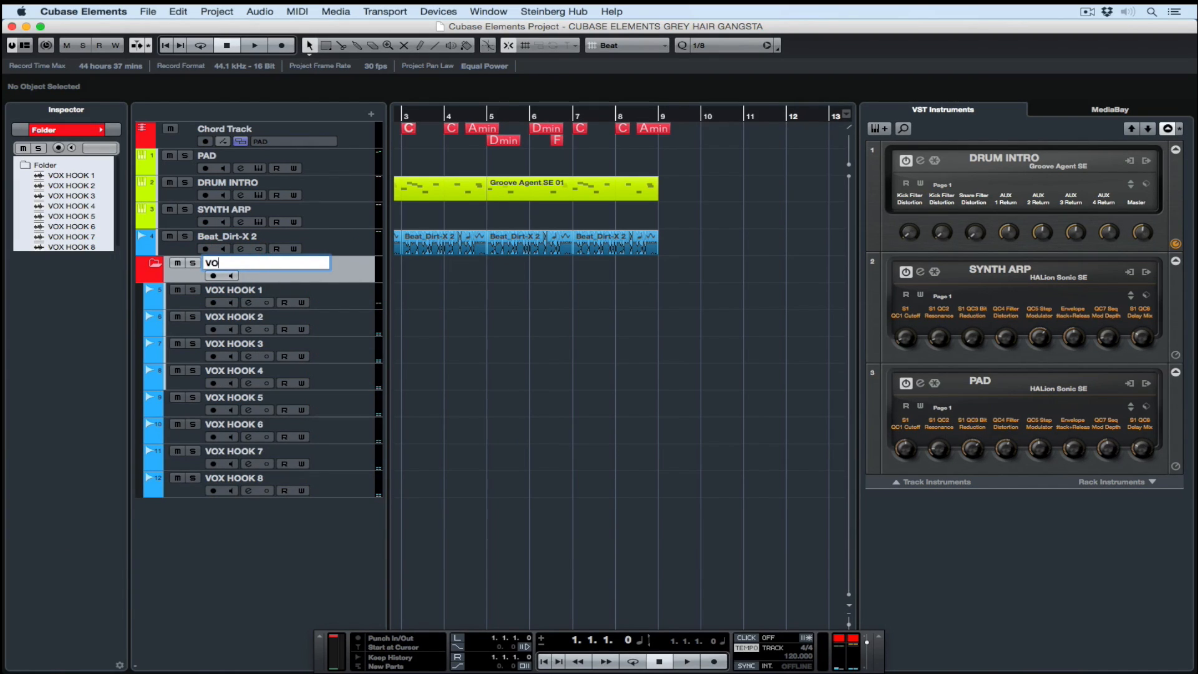
pyautogui.press('Return')
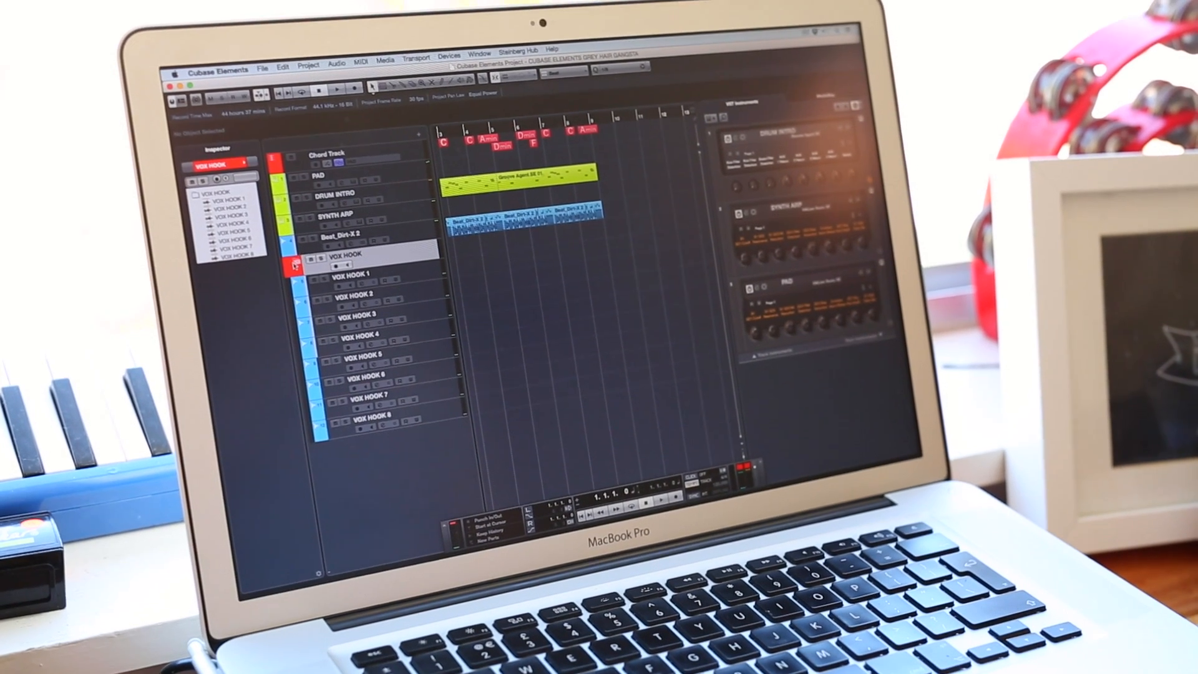
pyautogui.click(294, 265)
pyautogui.click(295, 266)
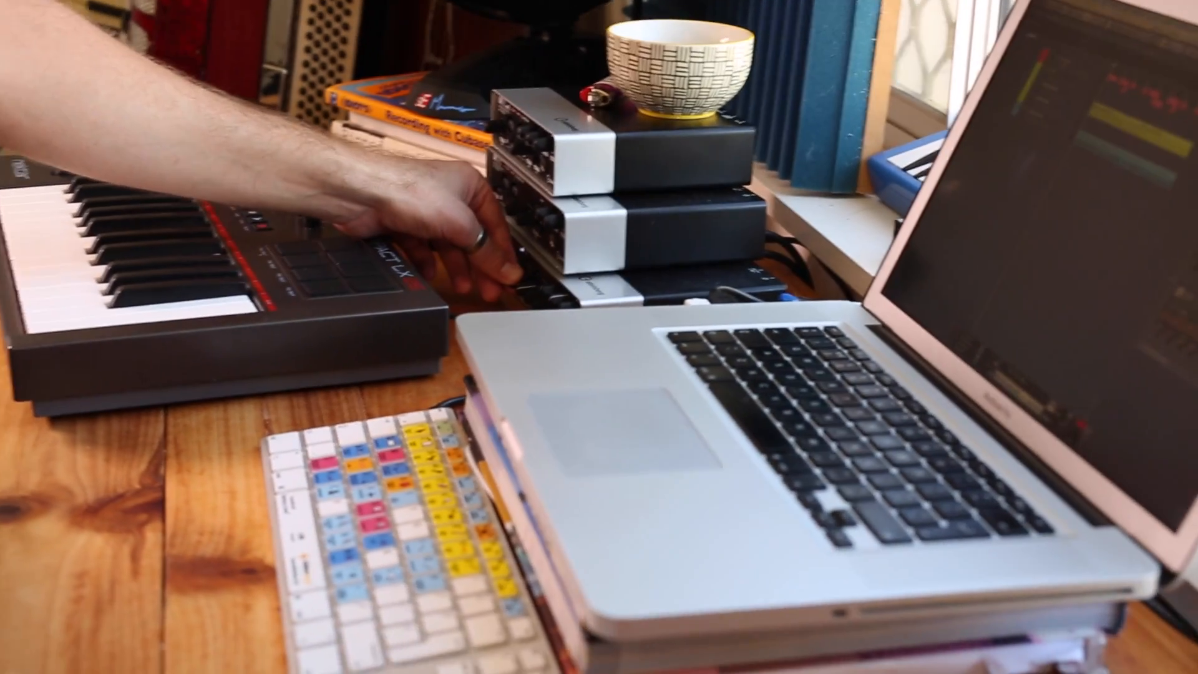
# Step: Show VOX HOOK 1's basic track settings and set the locators around all existing events, from bar 1 to bar 9
pyautogui.click(70, 129)
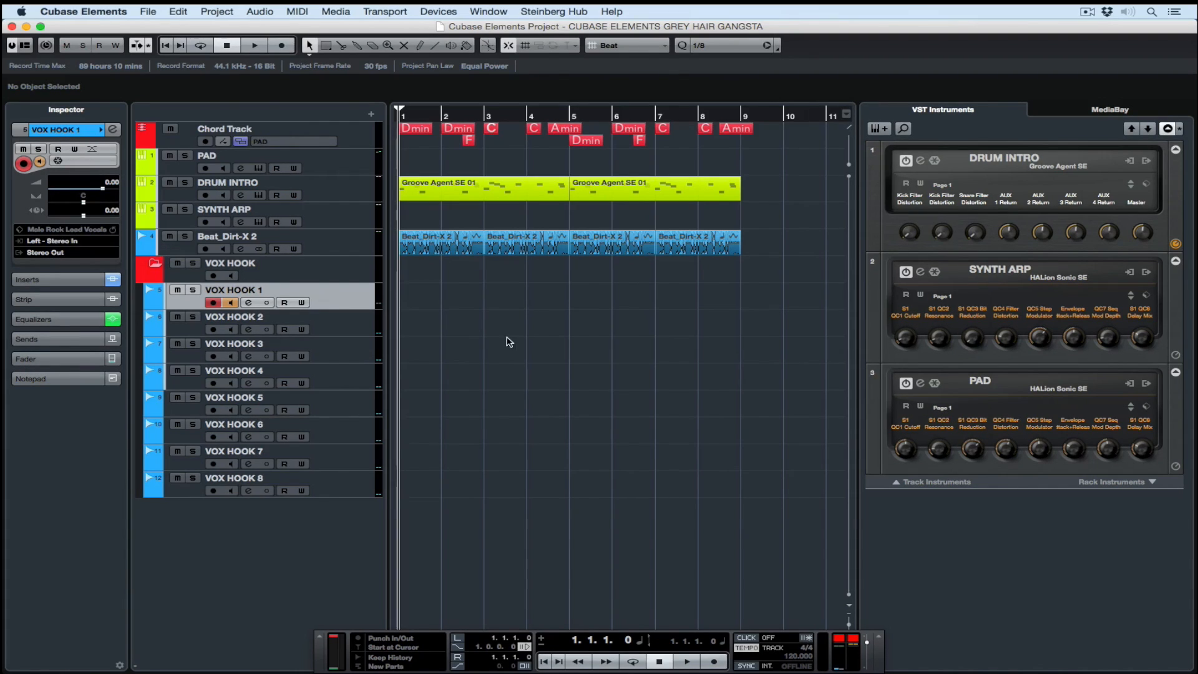
pyautogui.moveTo(824, 319); pyautogui.dragTo(395, 129)
pyautogui.press('p')
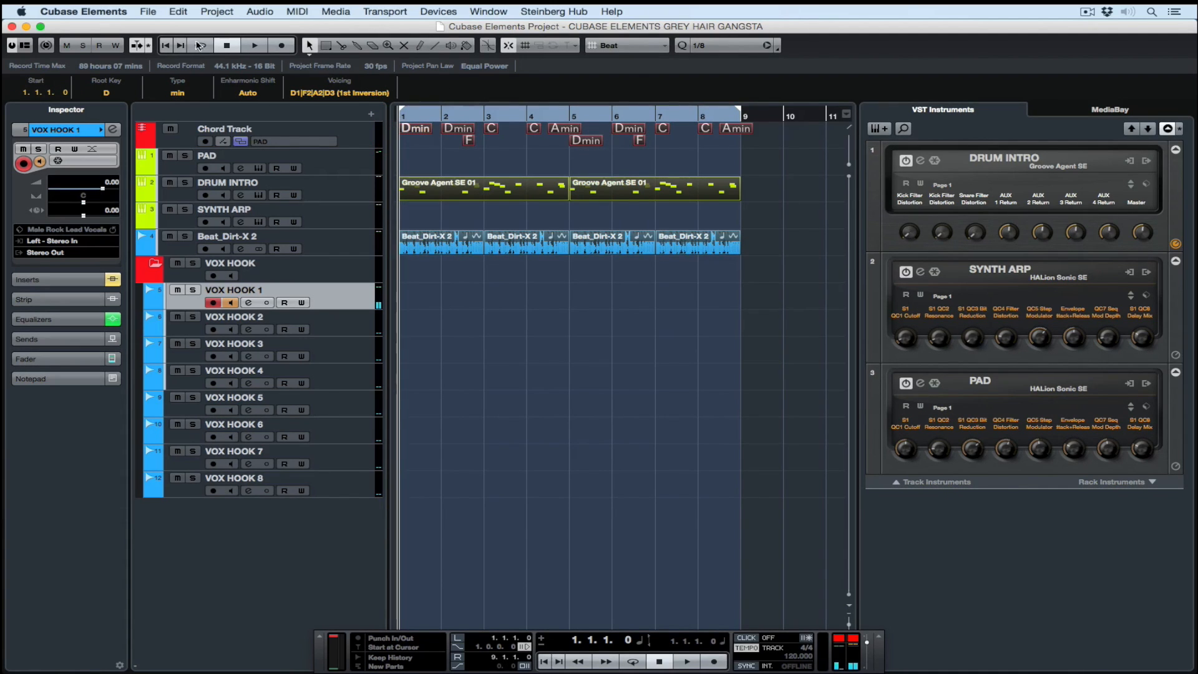
pyautogui.click(577, 318)
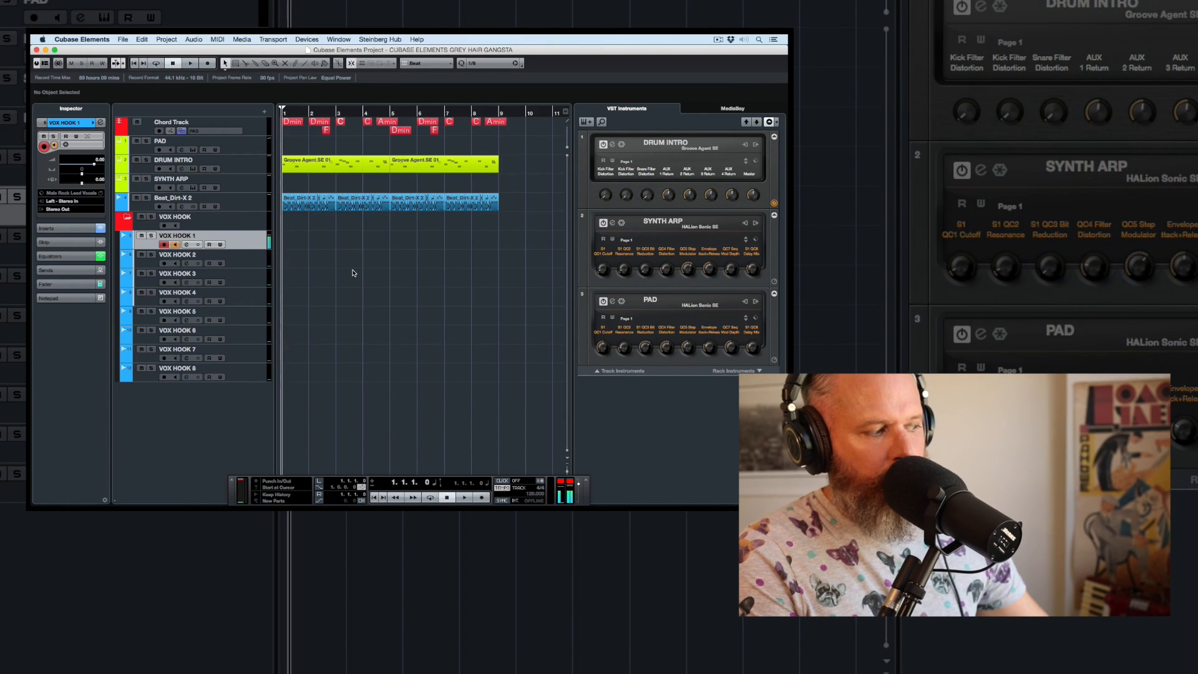
# Step: Bypass the inserts on VOX HOOK 1 and record a vocal part in cycle mode with the click on and monitoring off
pyautogui.click(99, 228)
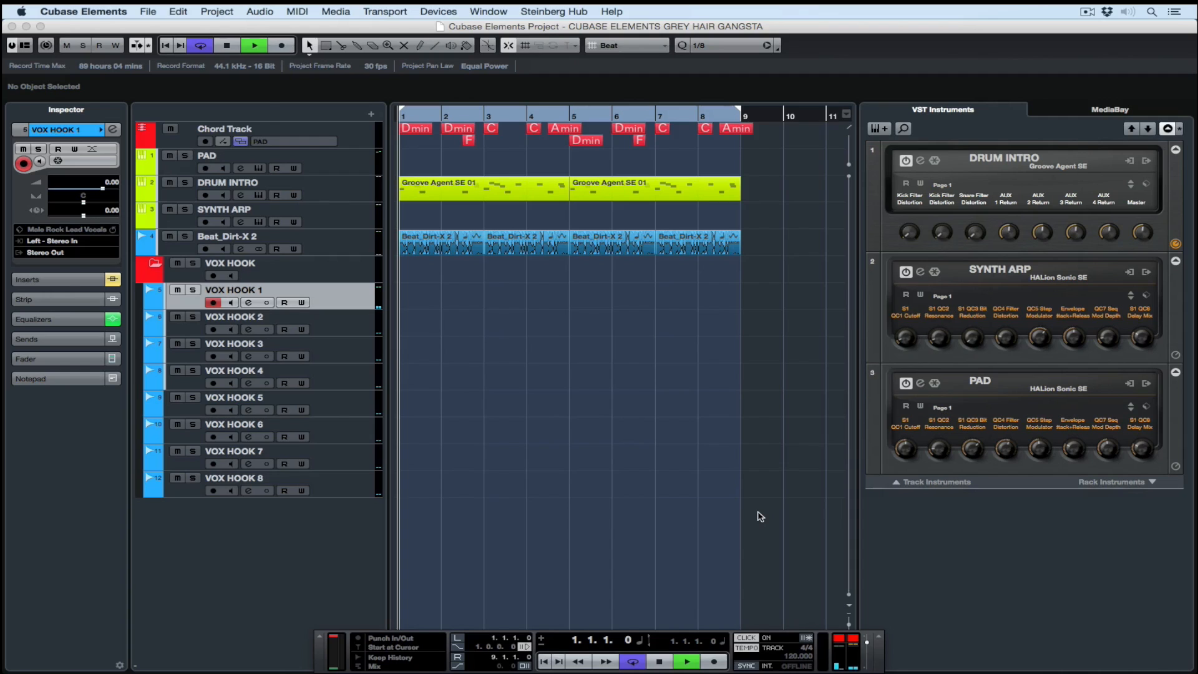
pyautogui.press('KP_Multiply')
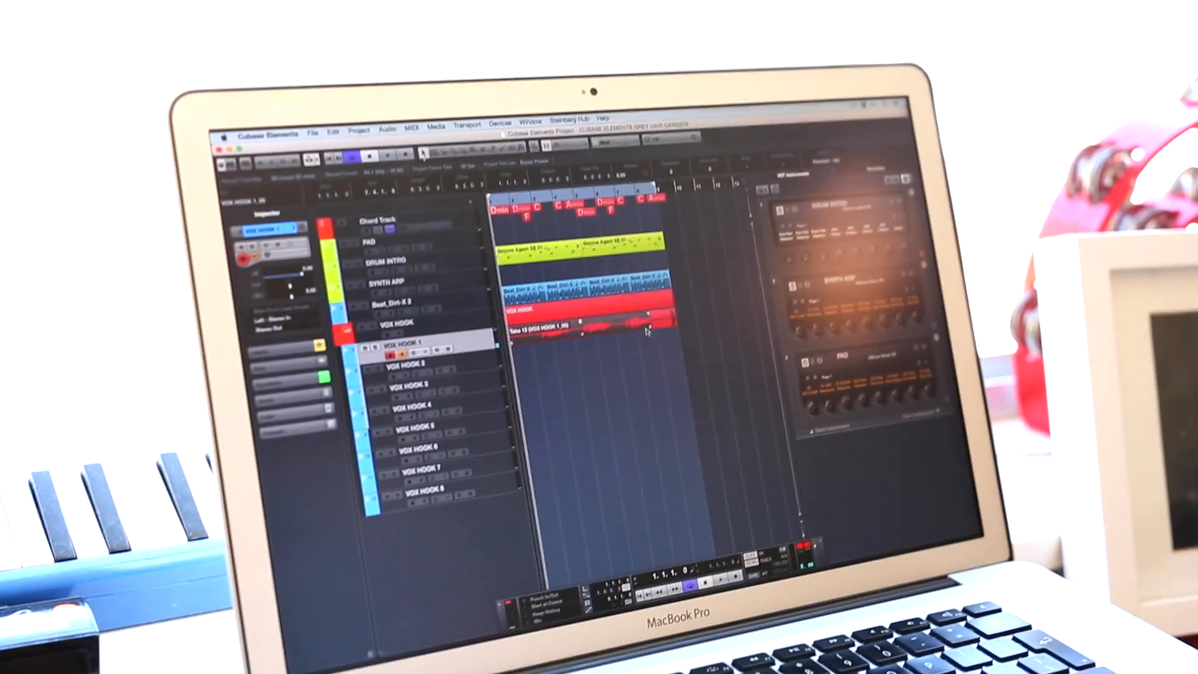
# Step: Delete the silence before the first phrase of the VOX HOOK 1 take using Range Selection, from bar 1 to about 2.2.4
pyautogui.hotkey('shift', 'h')
pyautogui.hotkey('shift', 'h')
pyautogui.hotkey('shift', 'h')
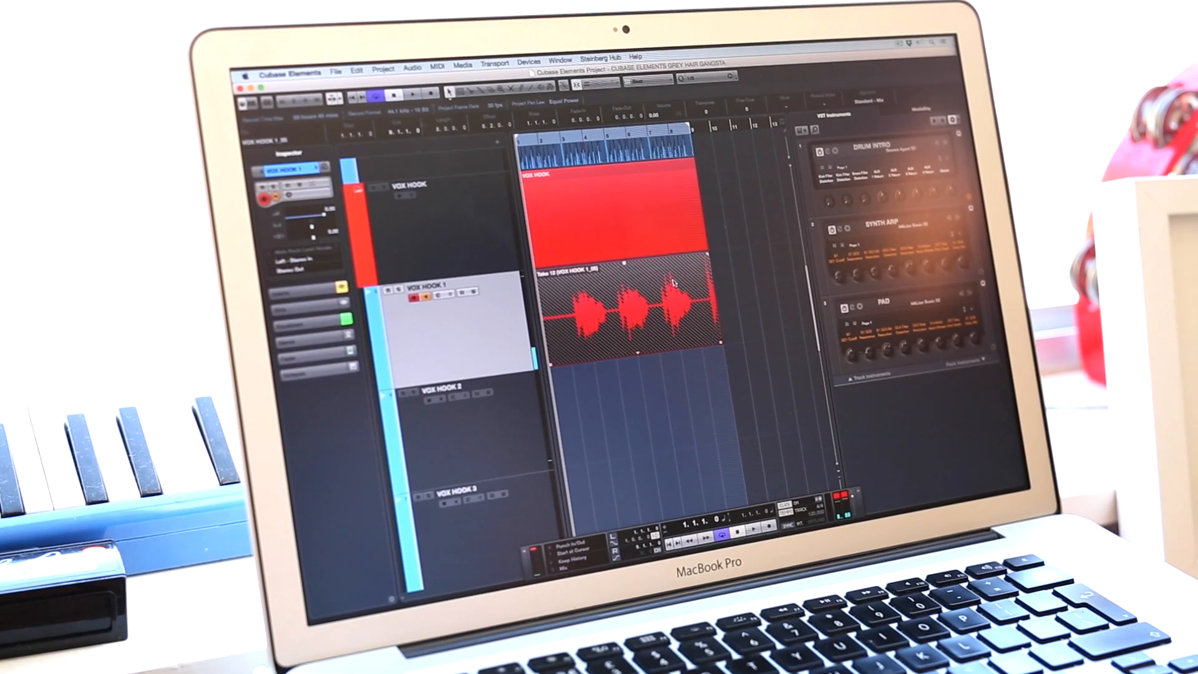
pyautogui.press('h')
pyautogui.press('h')
pyautogui.hotkey('shift', 'h')
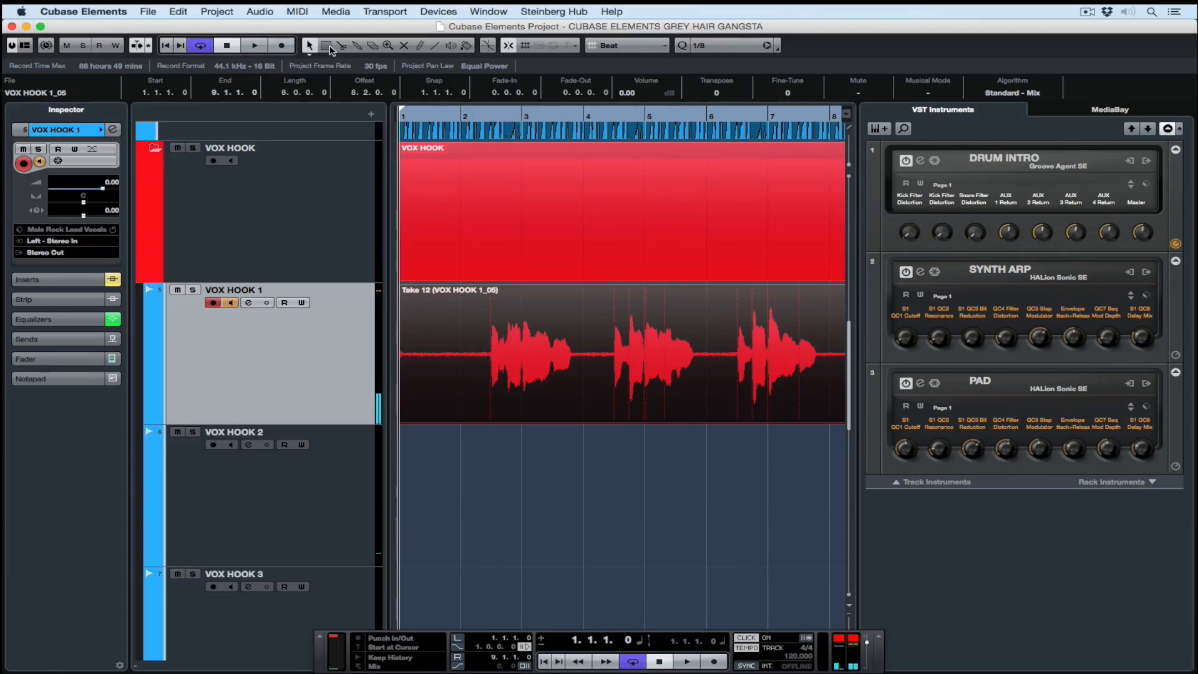
pyautogui.click(329, 47)
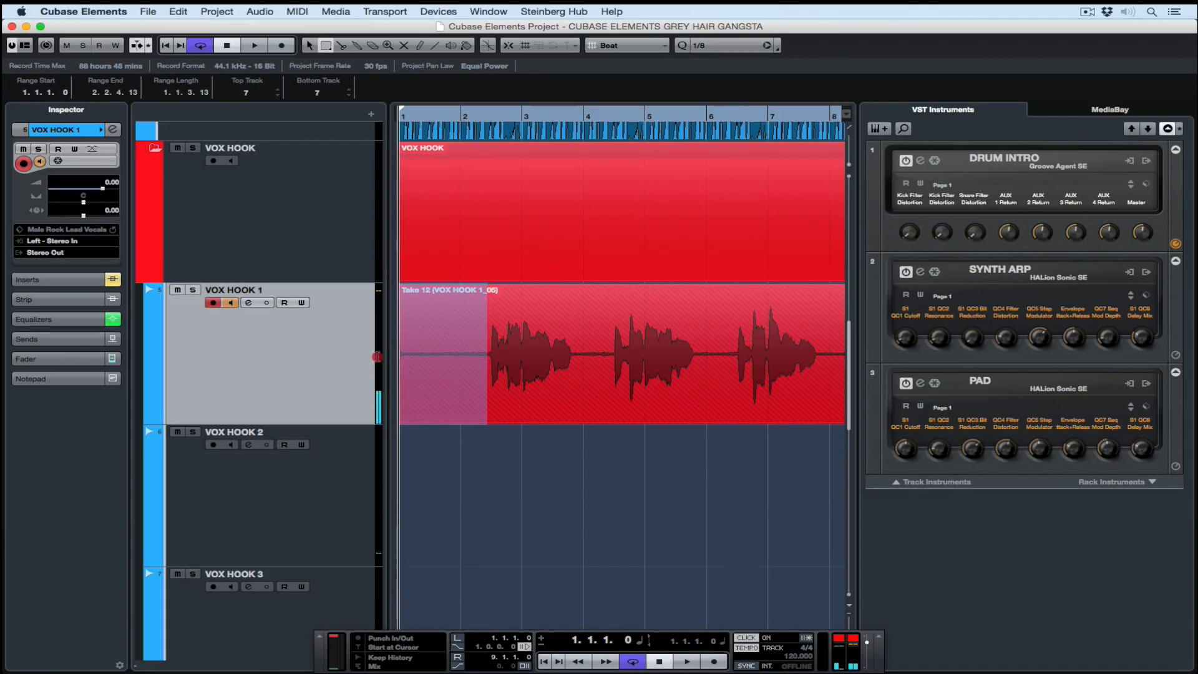
pyautogui.press('Delete')
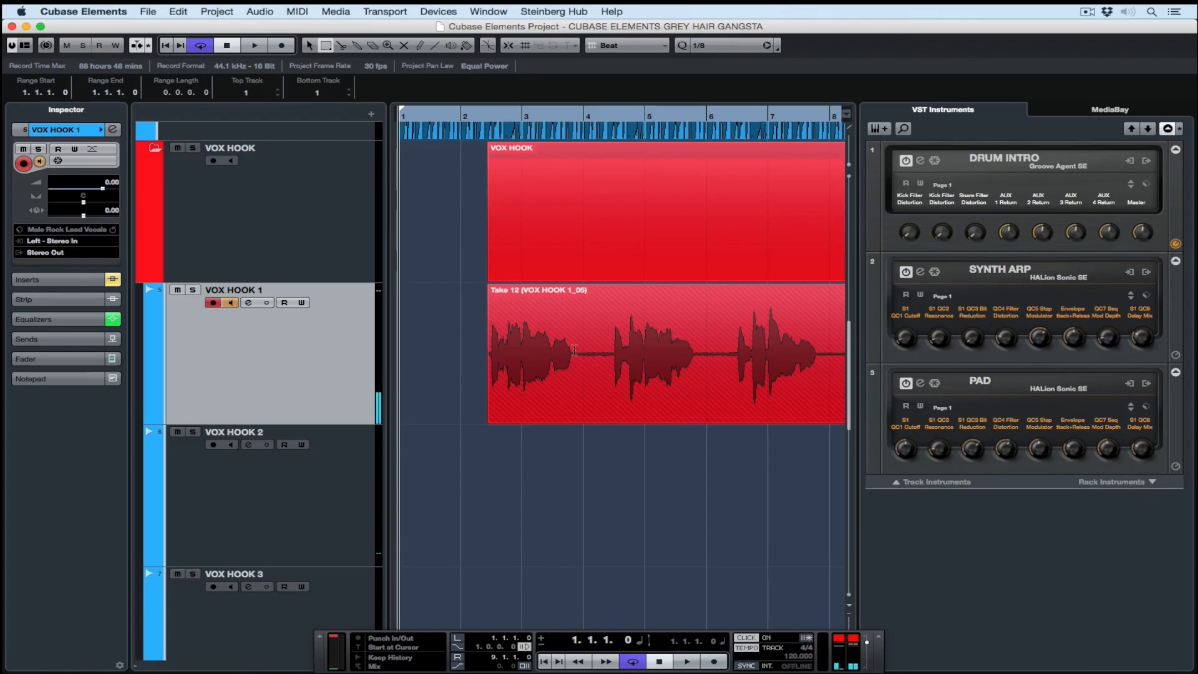
# Step: Delete the silent gaps between the remaining phrases of the VOX HOOK 1 take and return to the Object Selection tool
pyautogui.moveTo(580, 348); pyautogui.dragTo(605, 346)
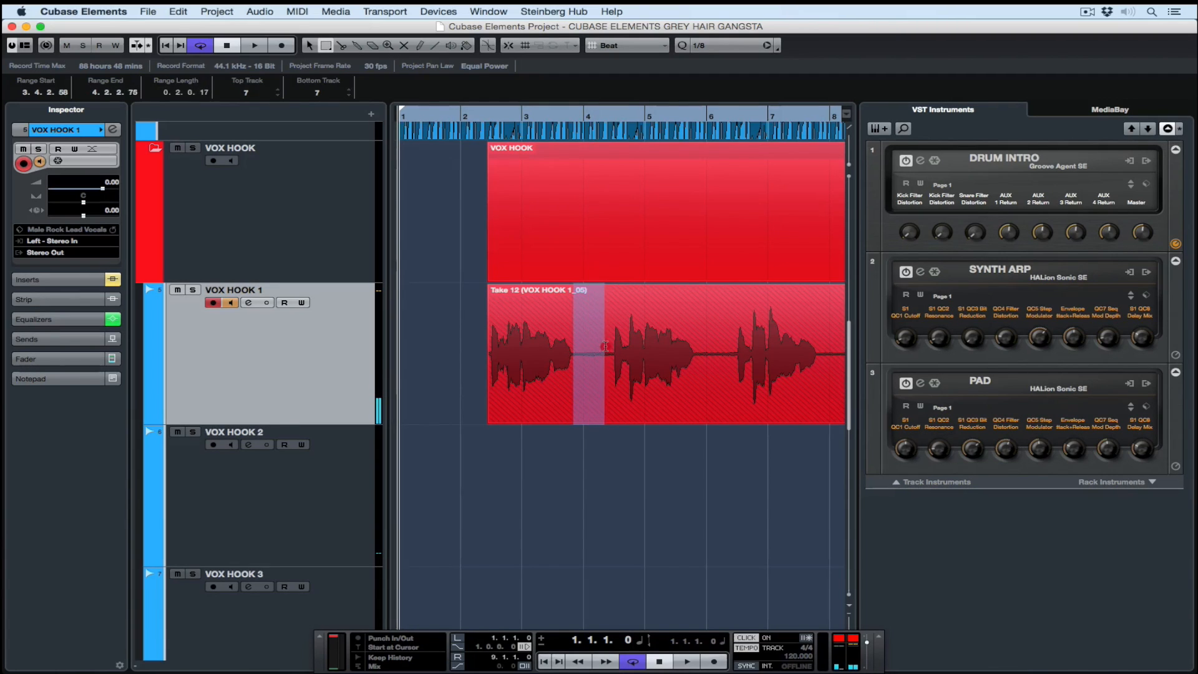
pyautogui.press('Delete')
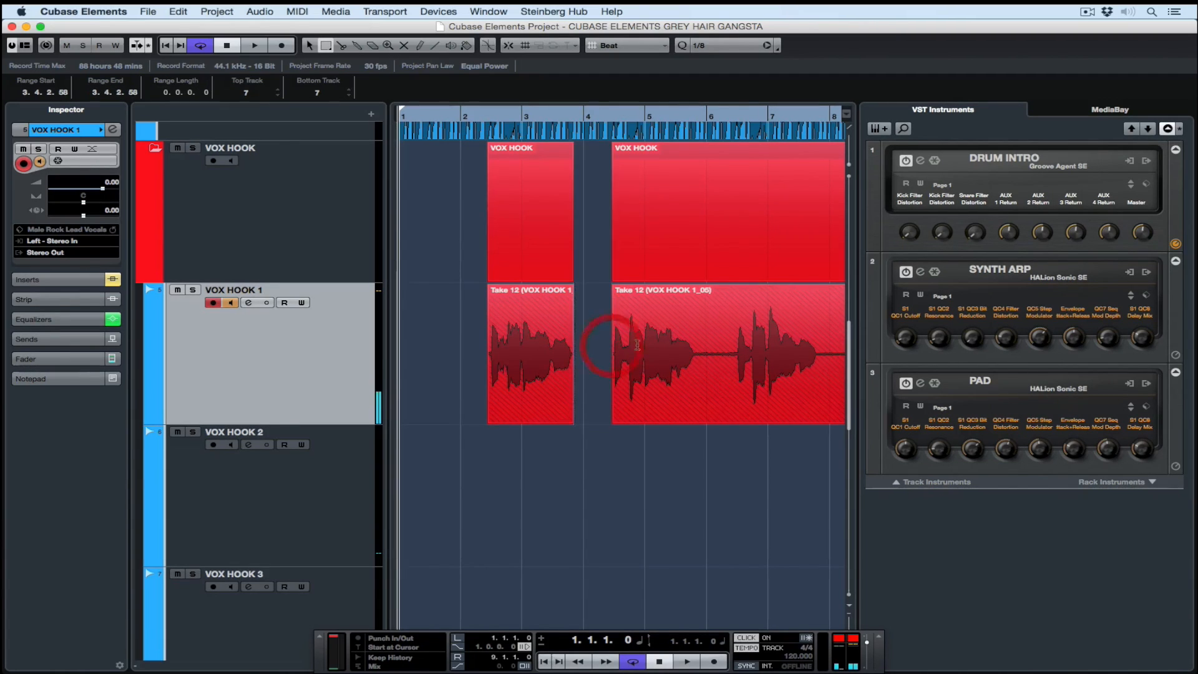
pyautogui.moveTo(694, 353); pyautogui.dragTo(741, 350)
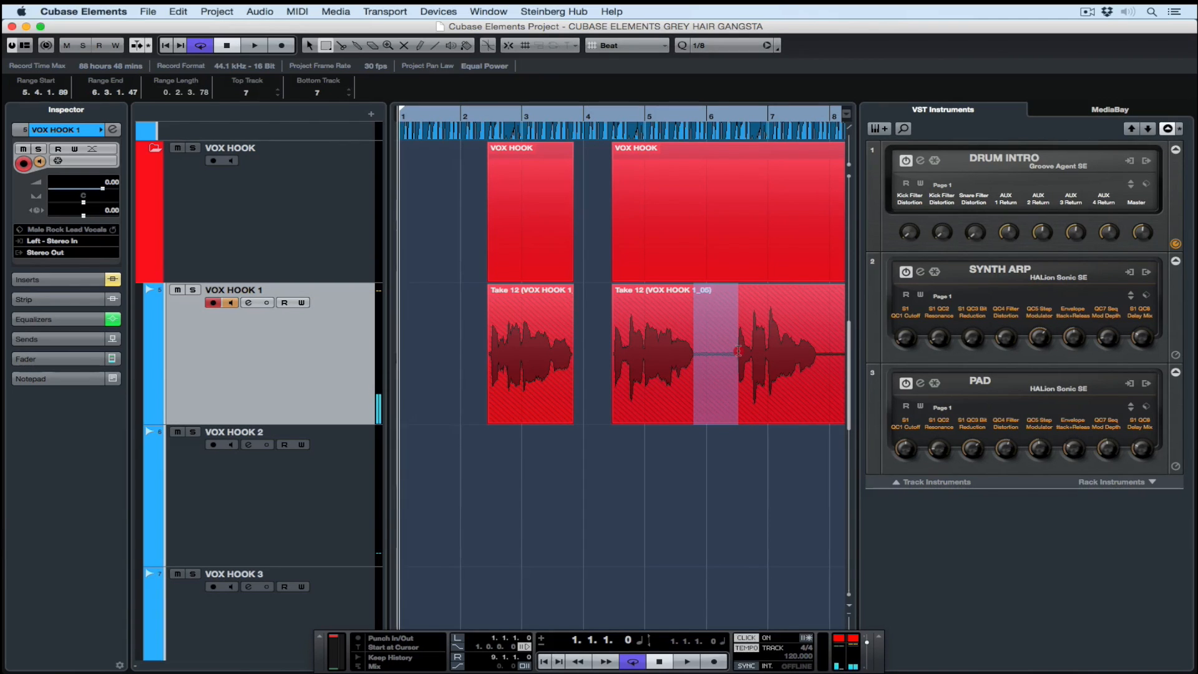
pyautogui.press('Delete')
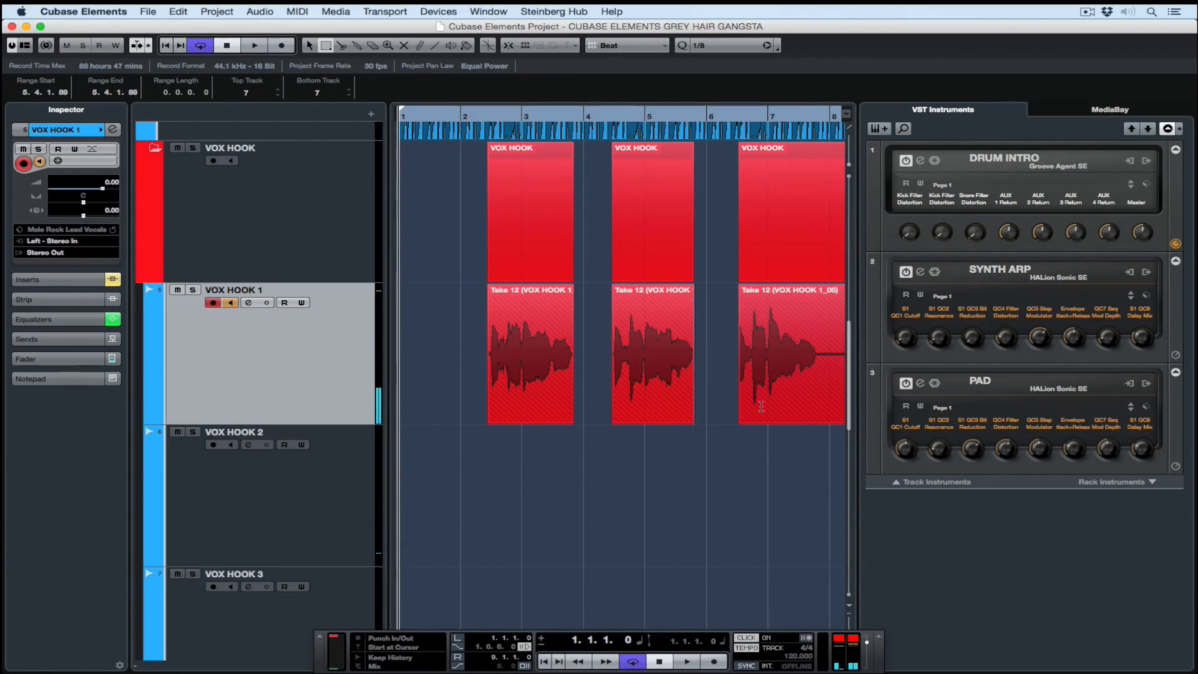
pyautogui.hscroll(5, 742, 404)
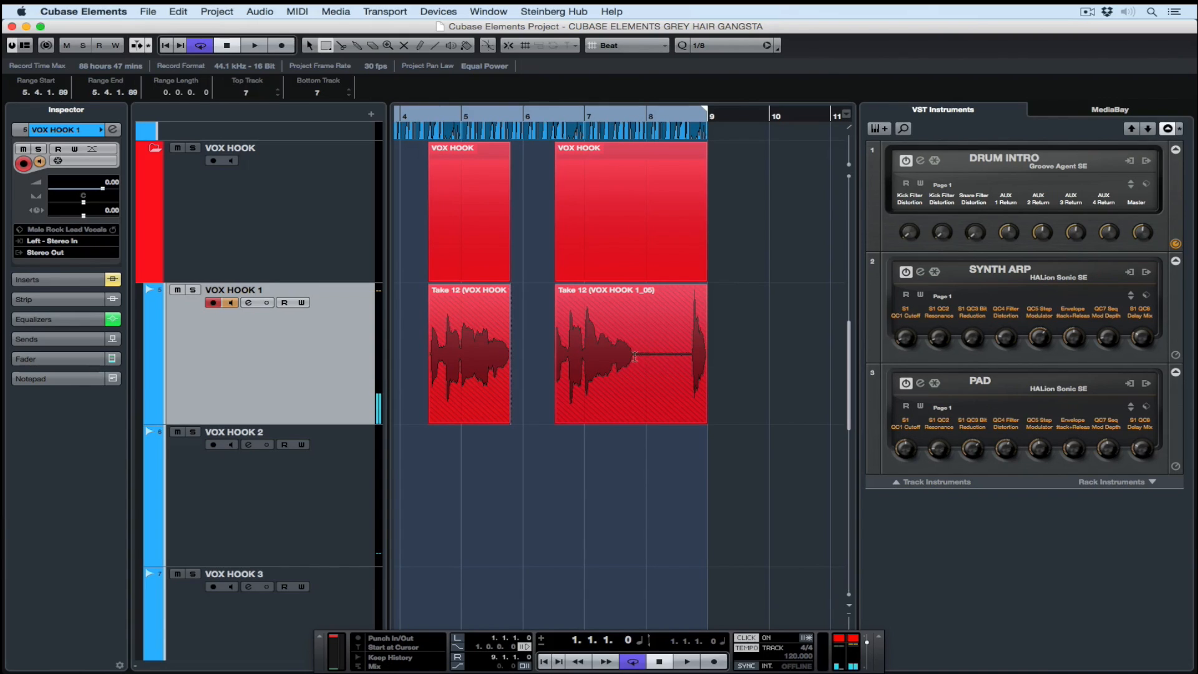
pyautogui.moveTo(635, 352); pyautogui.dragTo(681, 350)
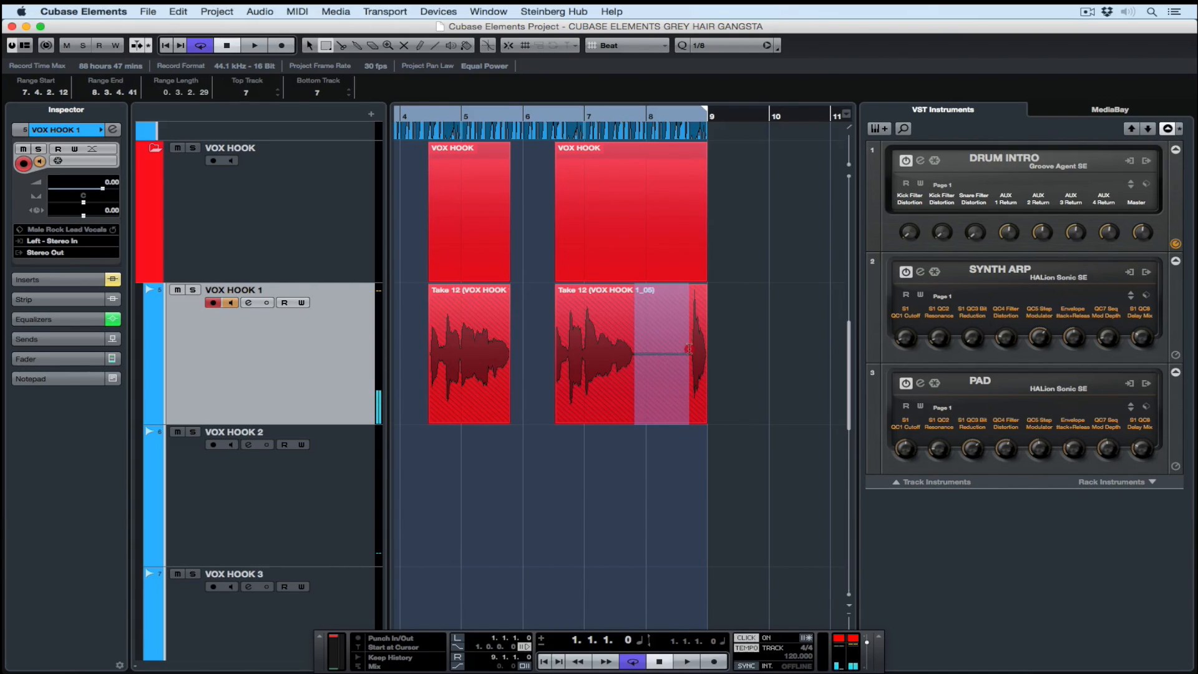
pyautogui.press('Delete')
pyautogui.rightClick(748, 375)
pyautogui.click(759, 381)
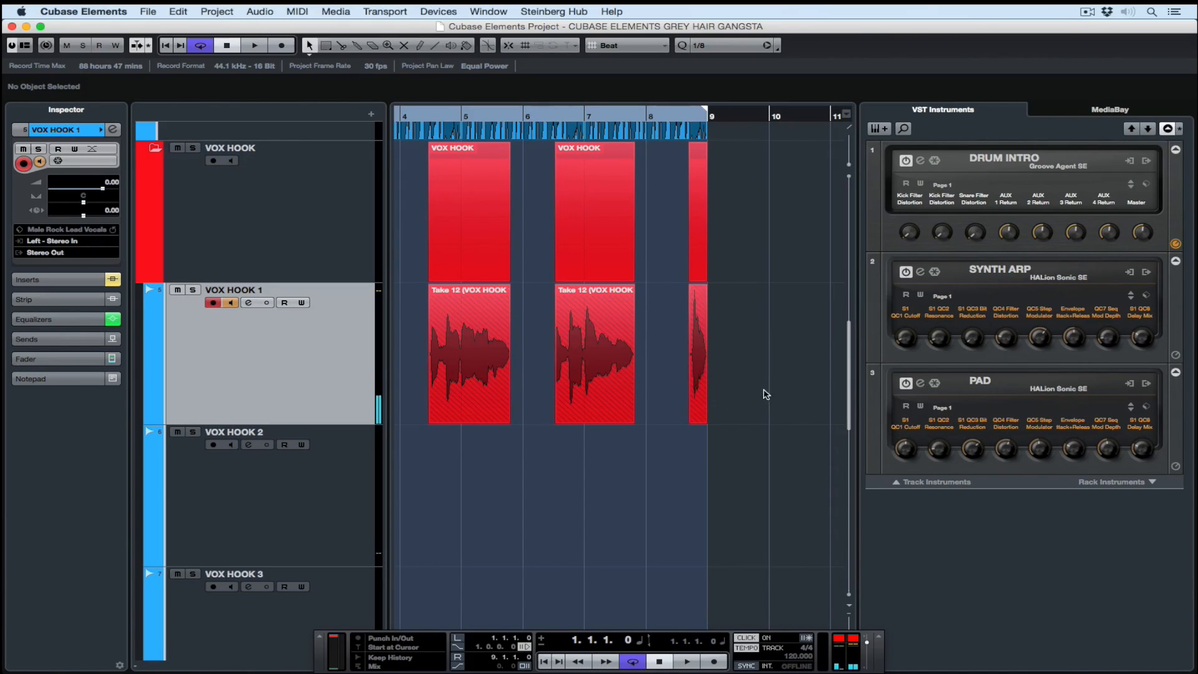
# Step: Apply short fade-ins and fade-outs to the trimmed VOX HOOK 1 phrases together
pyautogui.moveTo(436, 378); pyautogui.dragTo(361, 366)
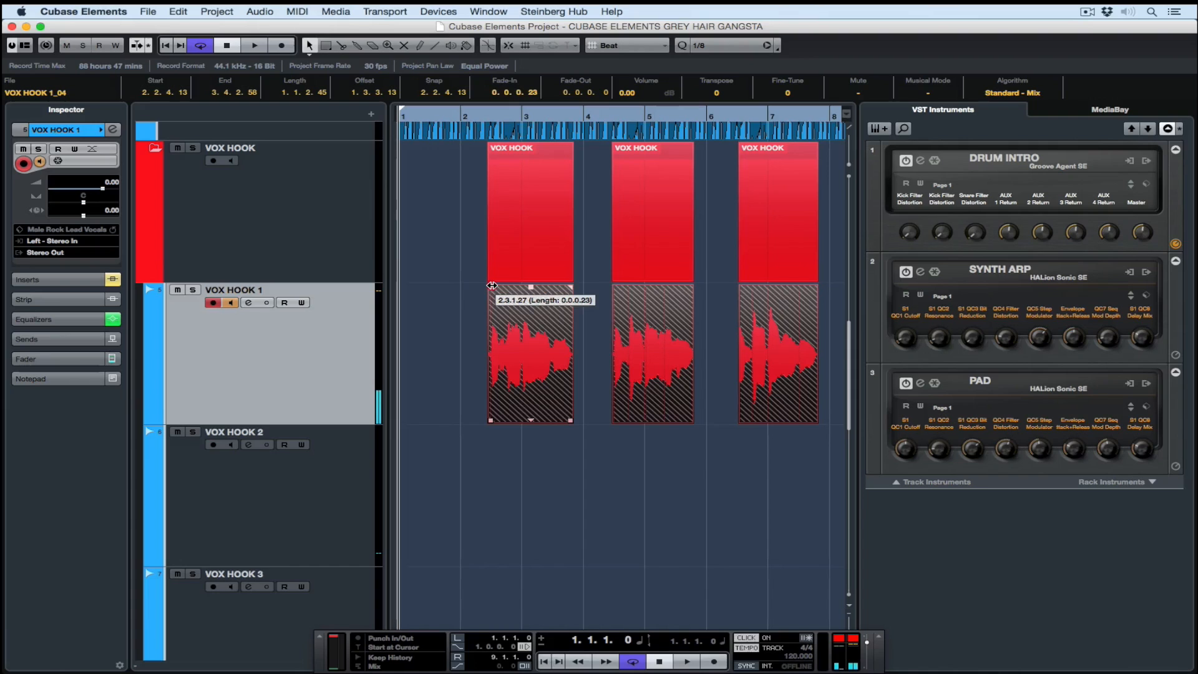
pyautogui.moveTo(493, 287); pyautogui.dragTo(494, 288)
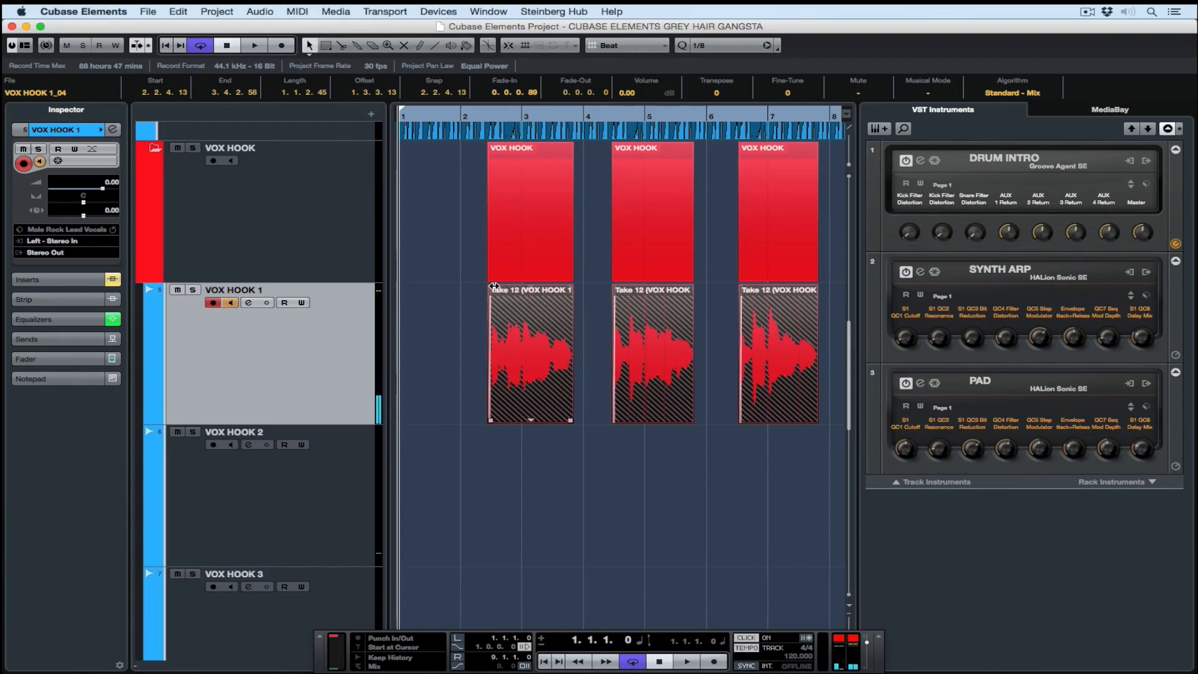
pyautogui.moveTo(573, 288); pyautogui.dragTo(569, 288)
pyautogui.click(580, 434)
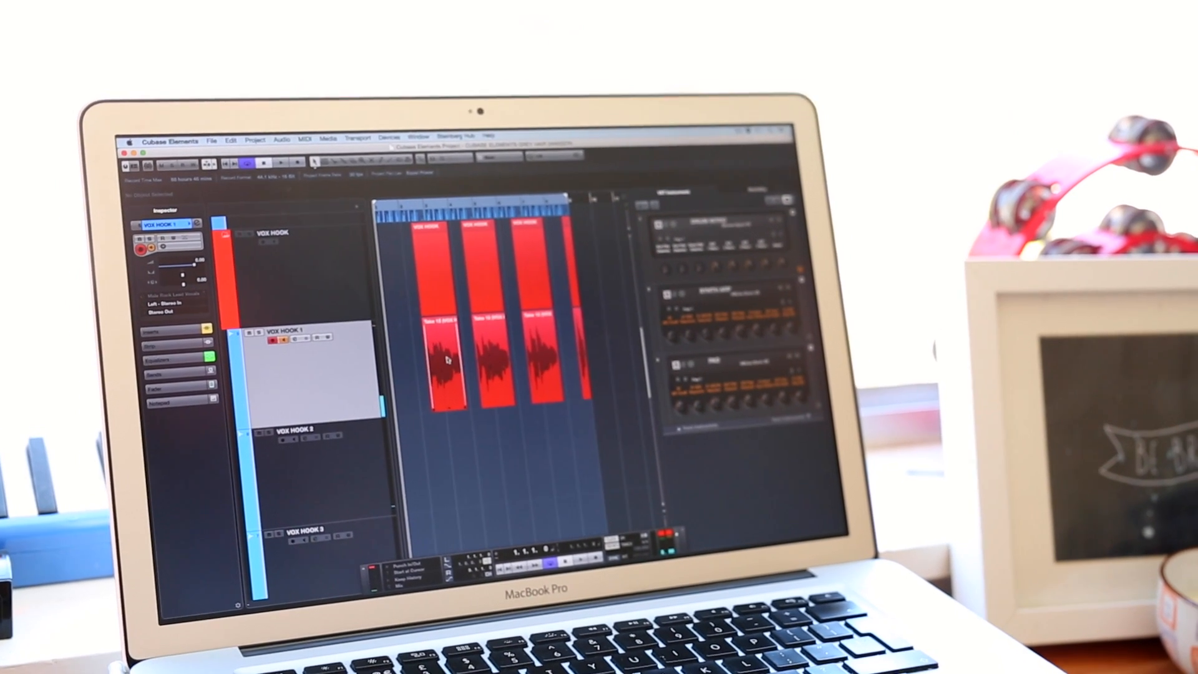
# Step: Select the trimmed and faded vocal phrases on the VOX HOOK 1 track together
pyautogui.click(445, 373)
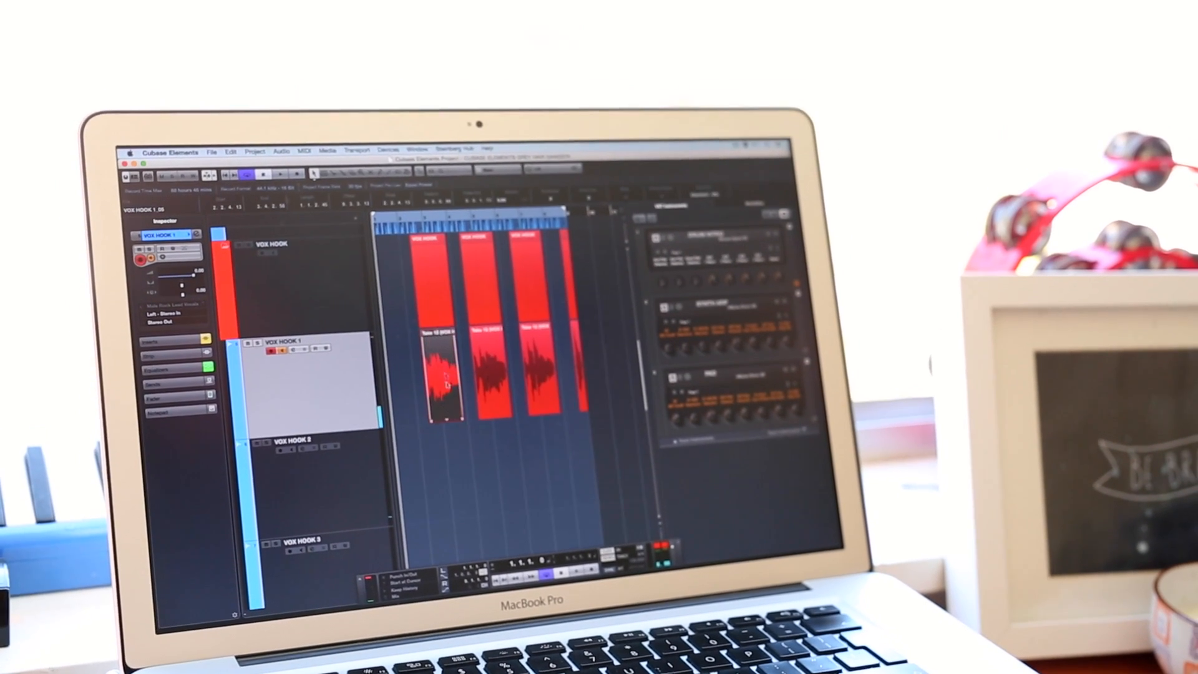
pyautogui.click(535, 368)
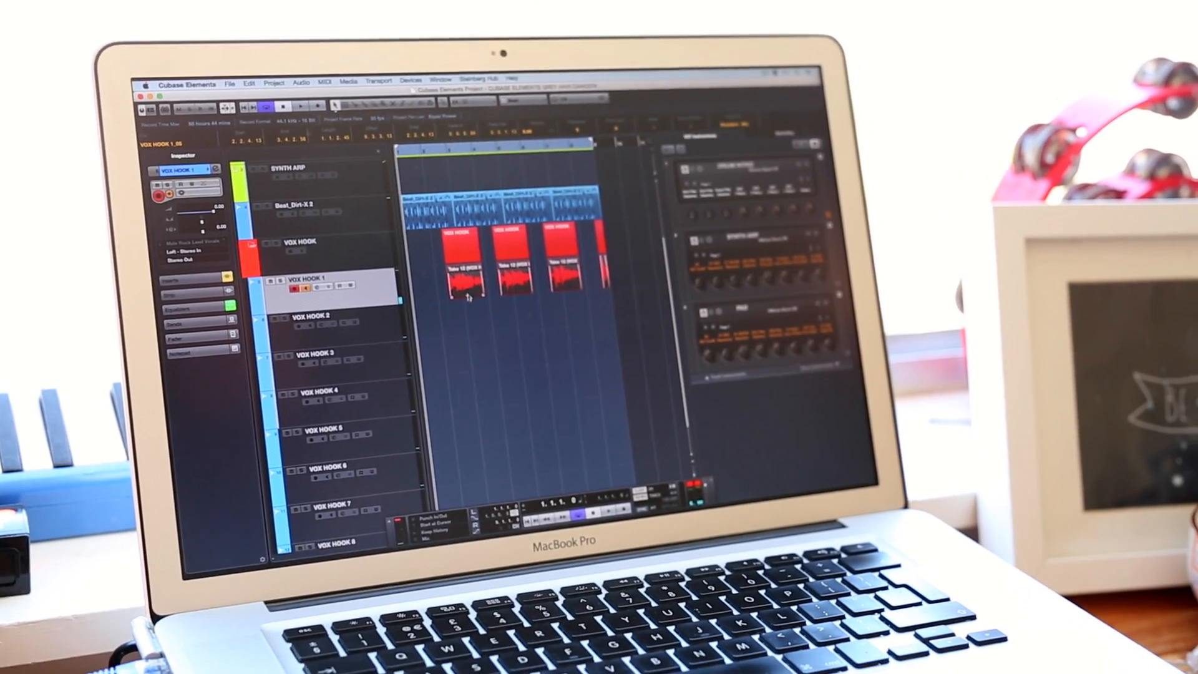
pyautogui.click(467, 297)
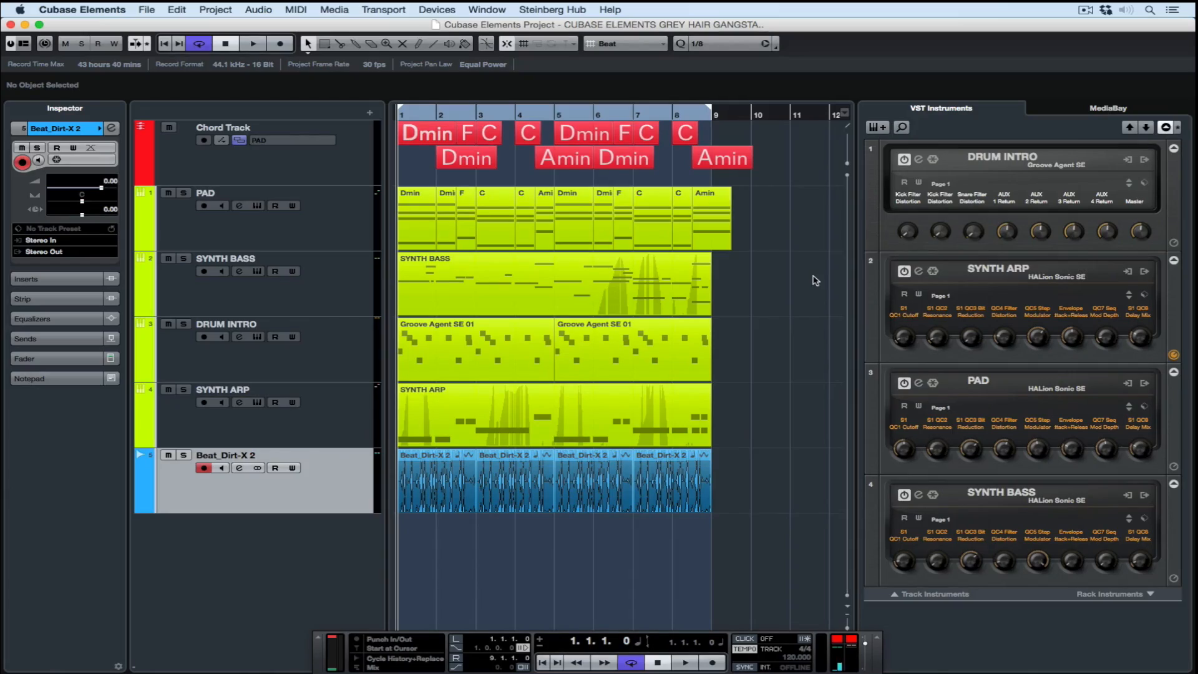
# Step: Add one mono audio track named E GIT below the Beat_Dirt-X 2 track
pyautogui.click(368, 116)
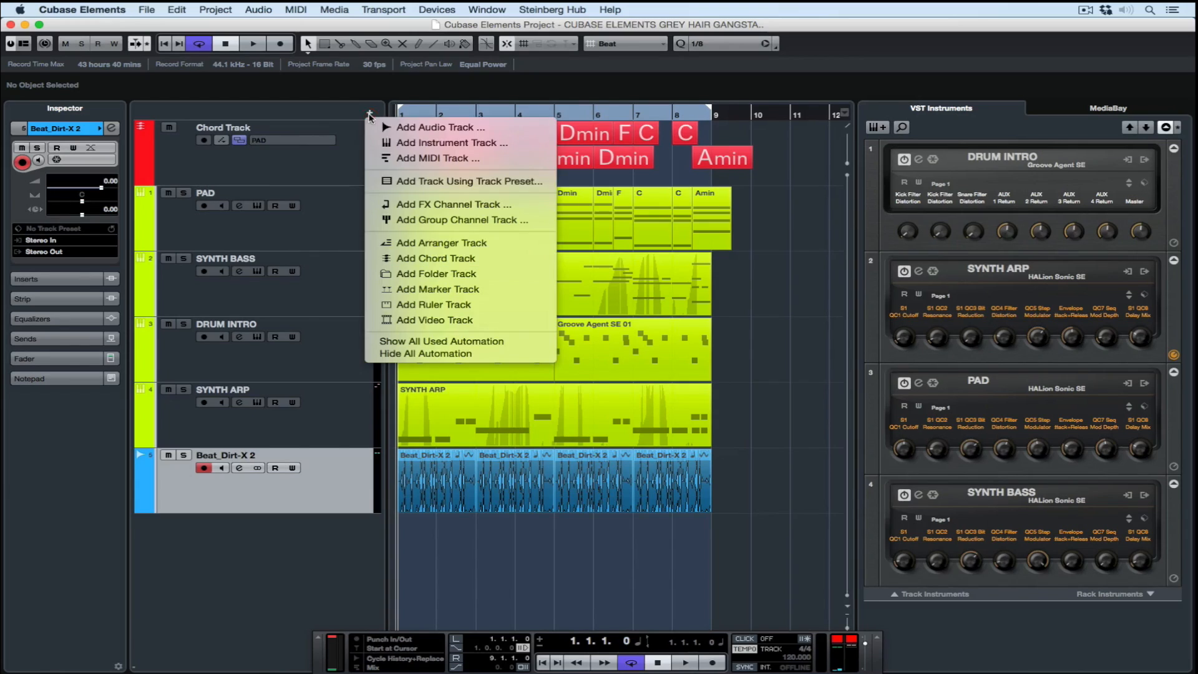
pyautogui.click(424, 128)
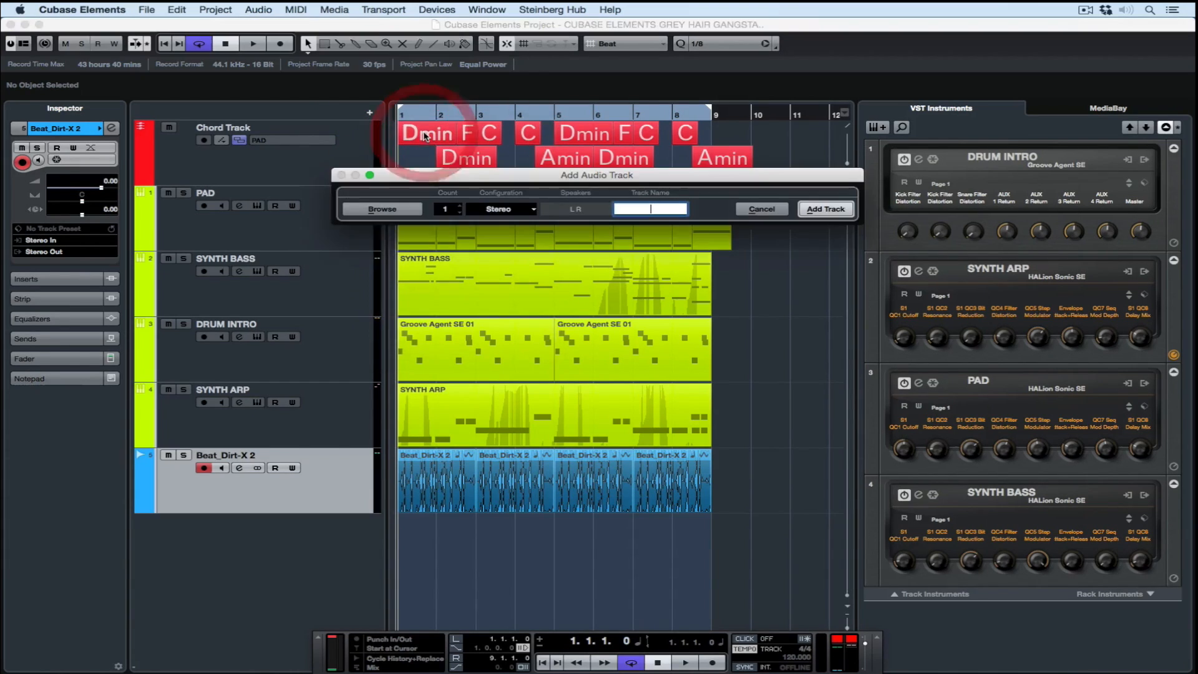
pyautogui.click(511, 211)
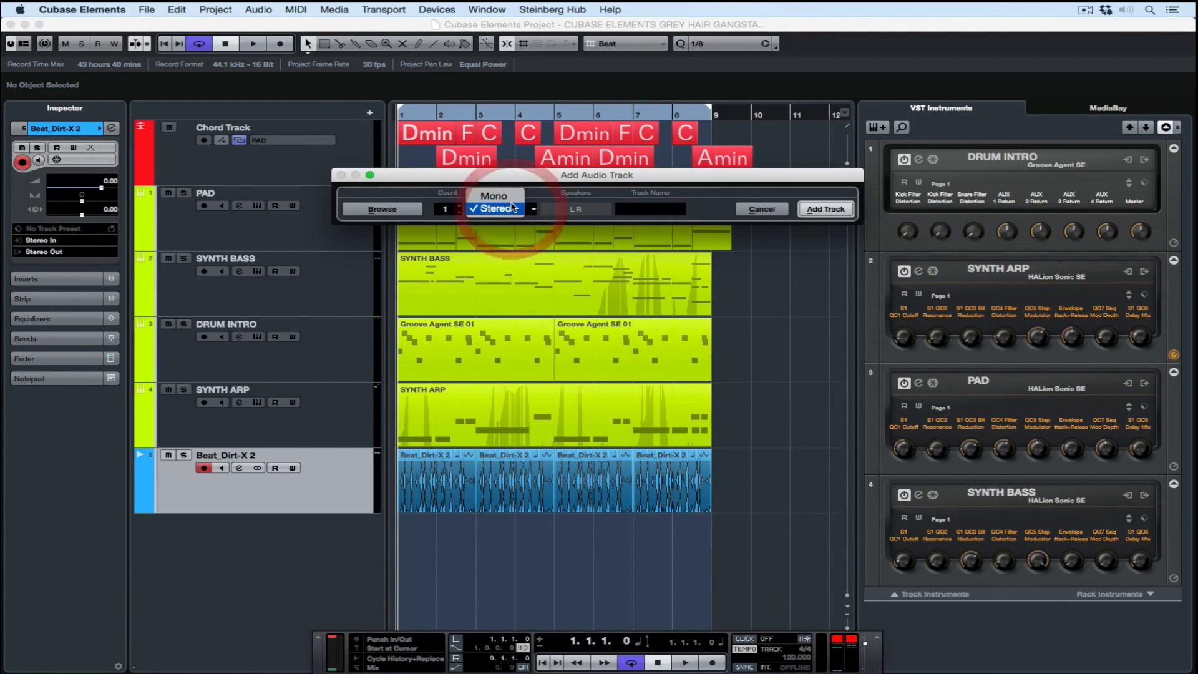
pyautogui.click(515, 196)
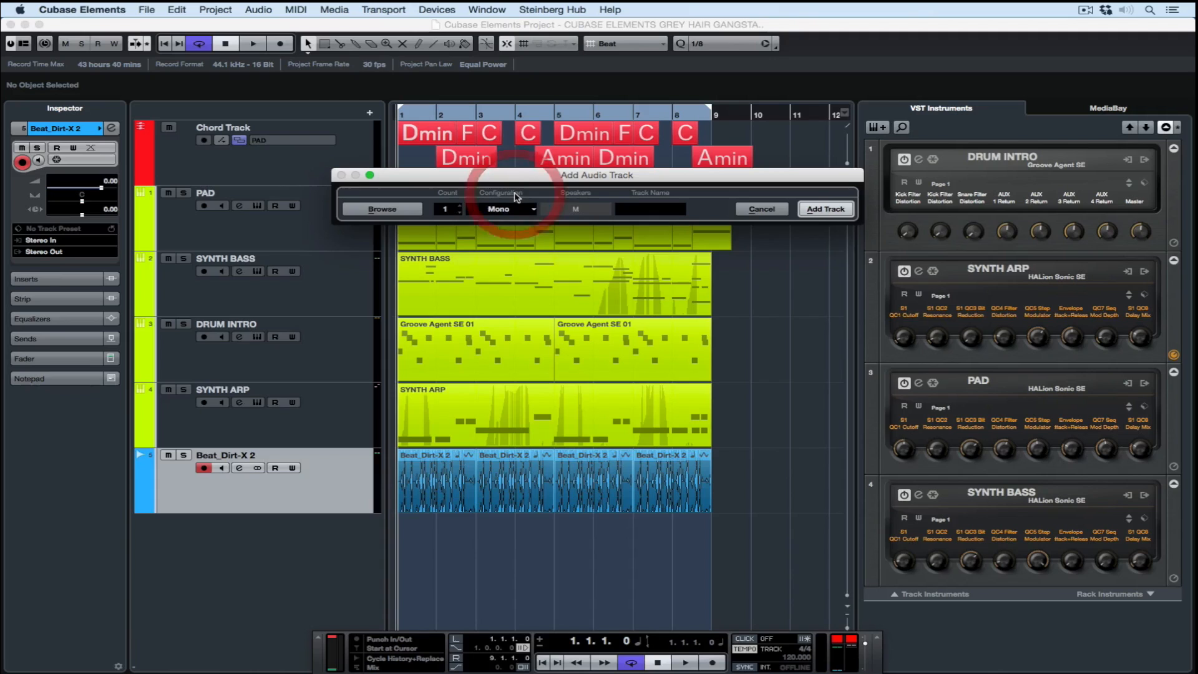
pyautogui.click(639, 210)
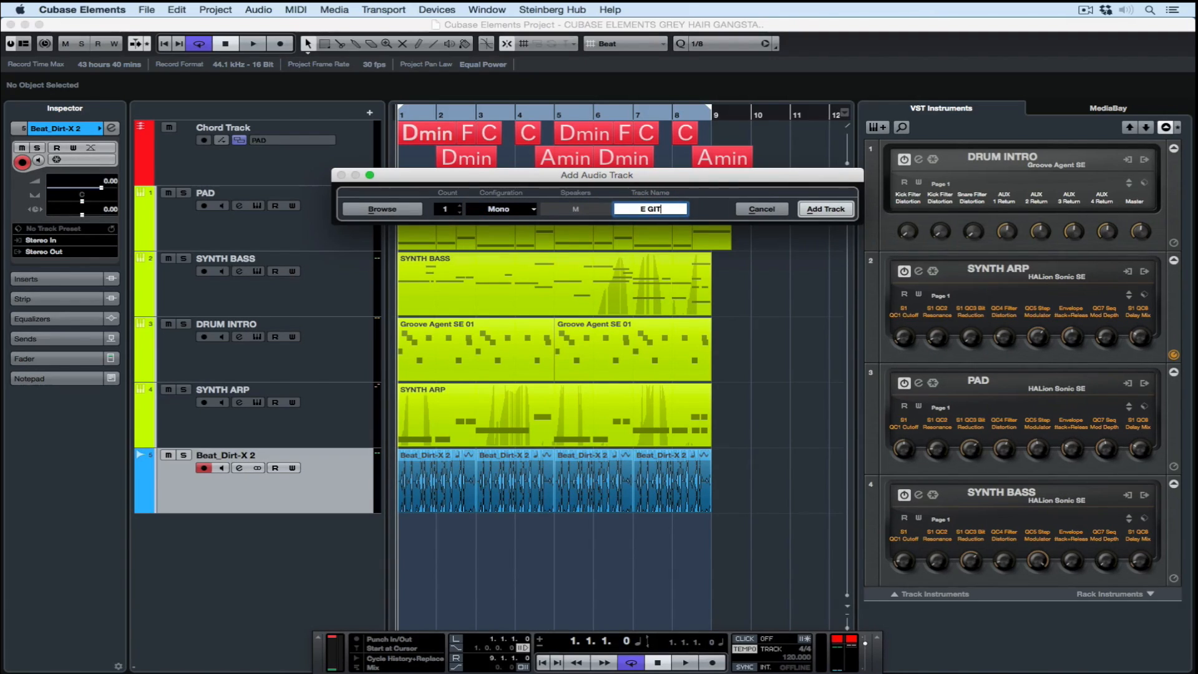
pyautogui.press('Return')
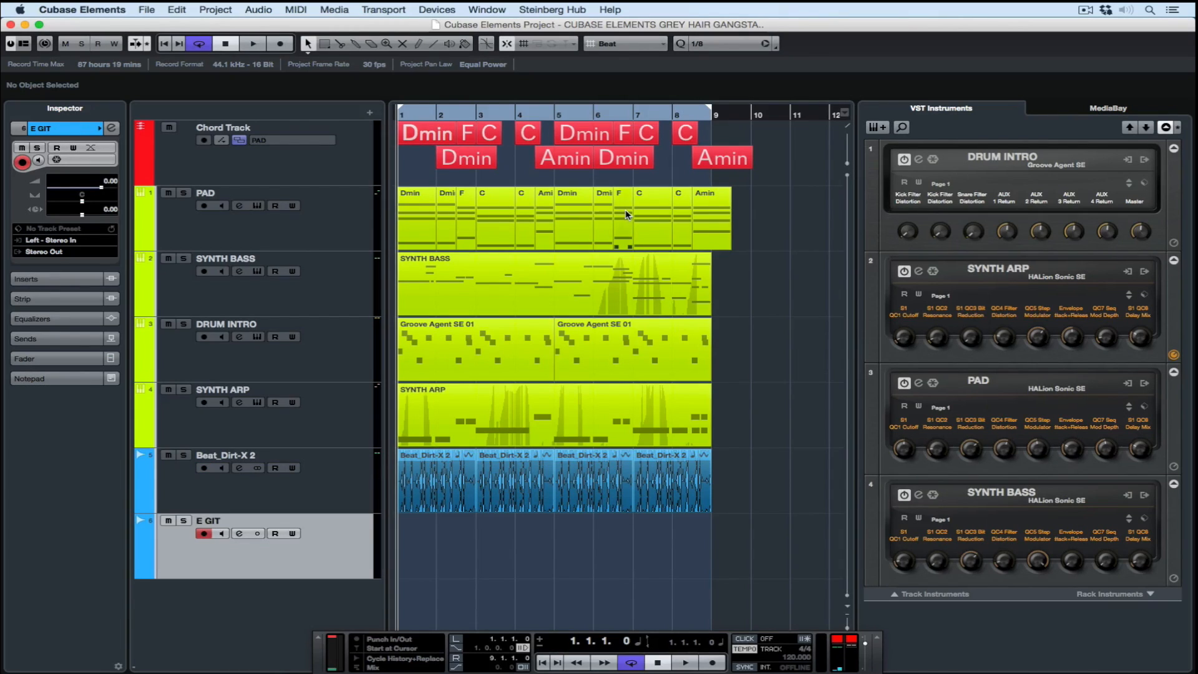
# Step: Load VST Amp Rack into the first insert slot of the E GIT track
pyautogui.click(63, 279)
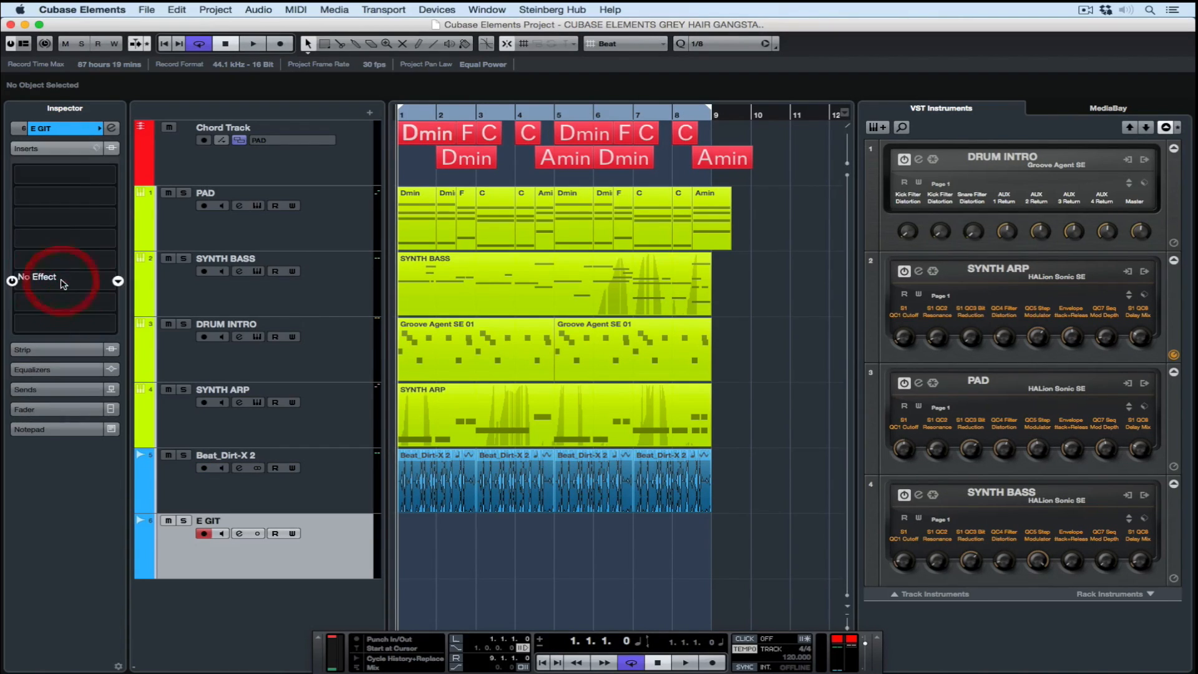
pyautogui.click(116, 177)
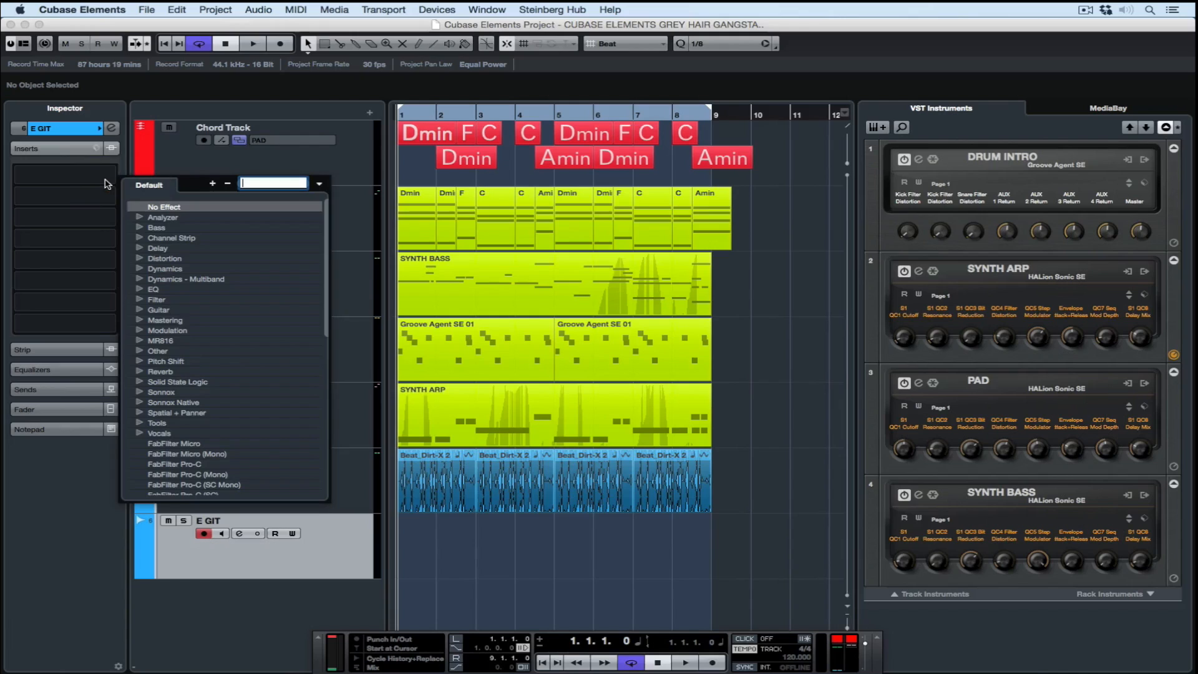
pyautogui.write('vst')
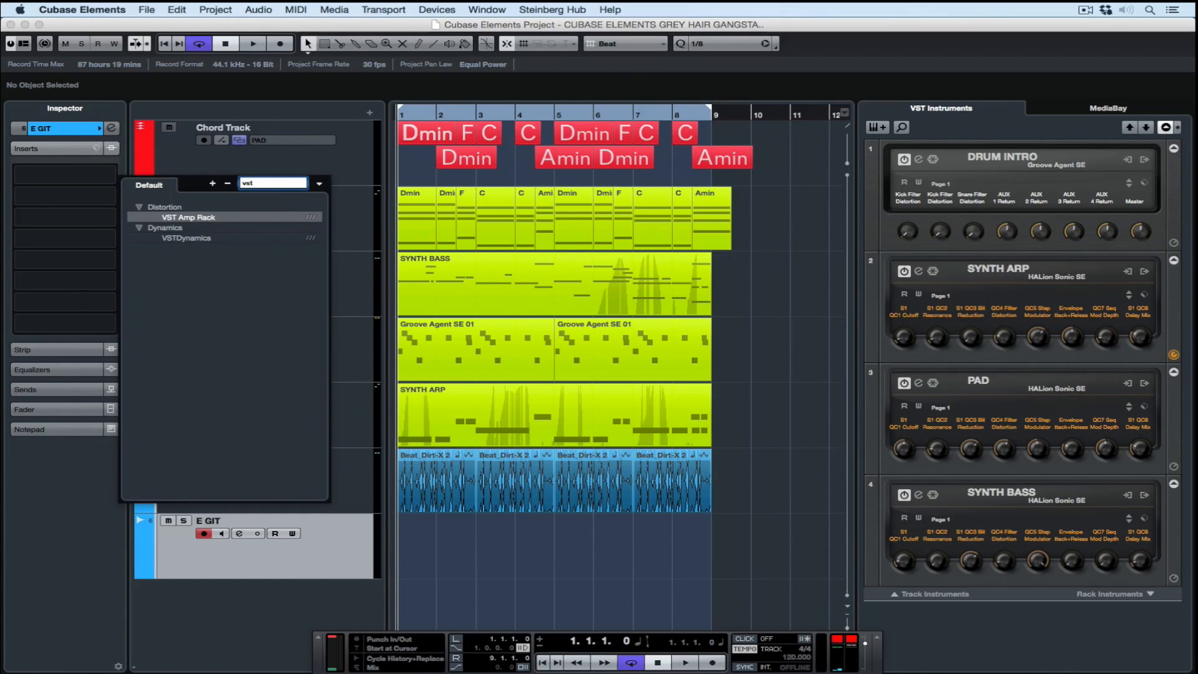
pyautogui.click(214, 219)
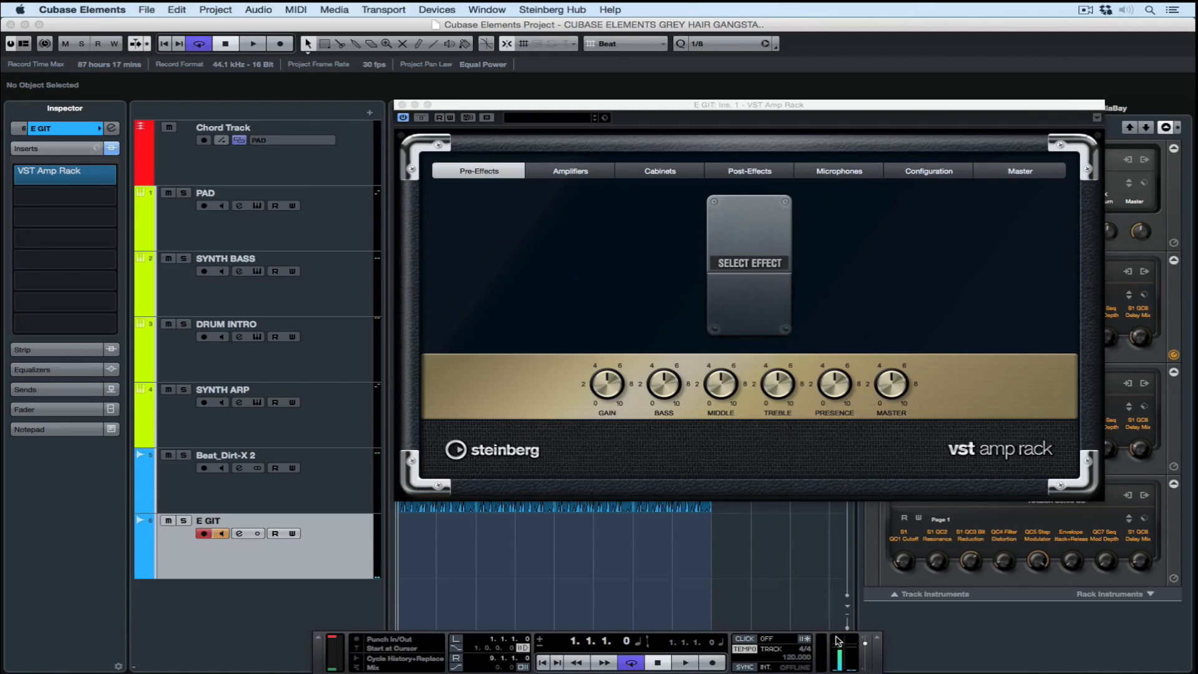
# Step: Set the E GIT track's input to the Right channel of Stereo In and switch on the tuner in VST Amp Rack's Master section
pyautogui.click(45, 130)
pyautogui.click(70, 242)
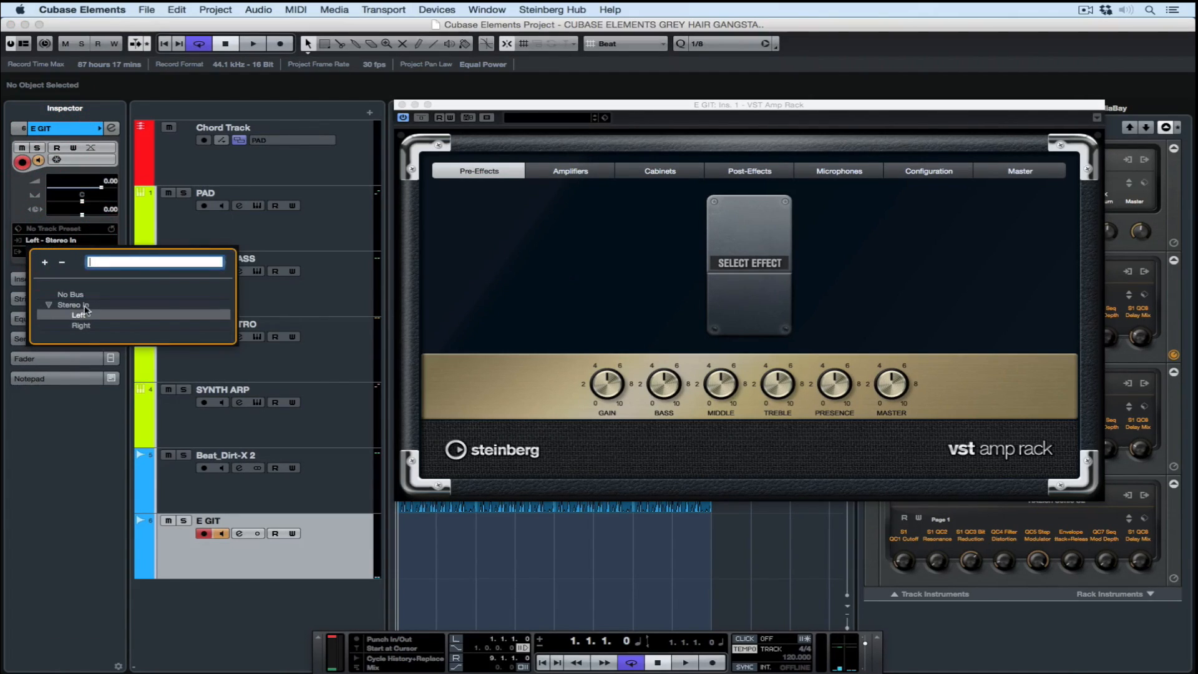
pyautogui.click(83, 325)
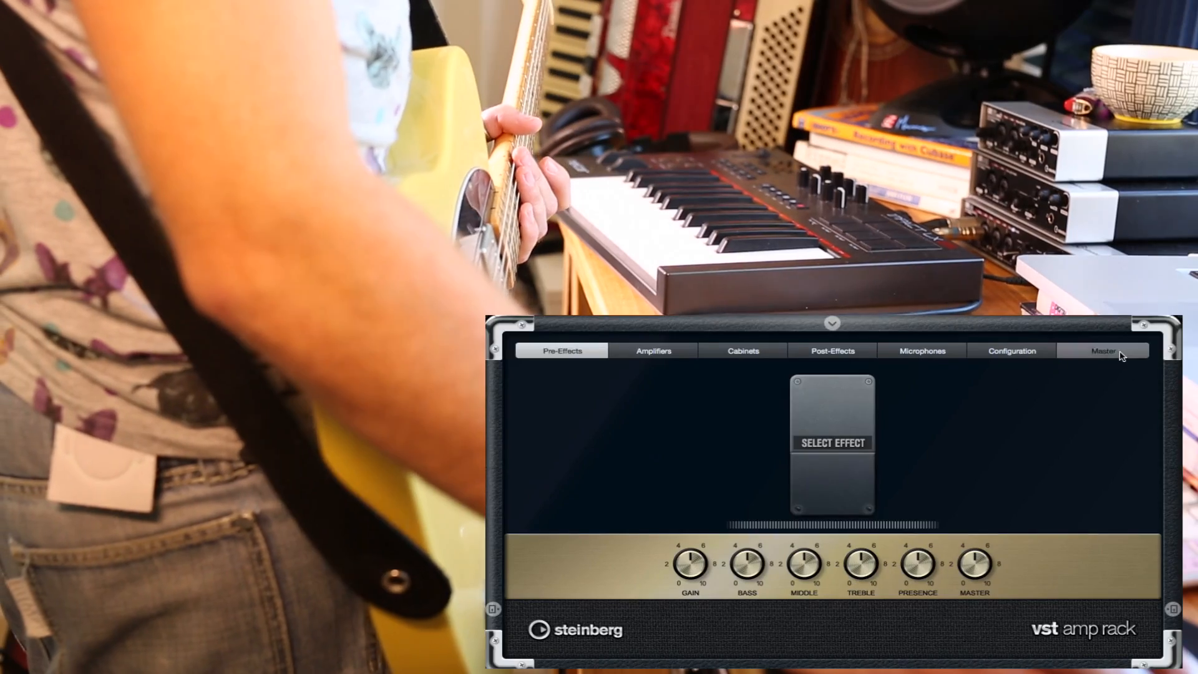
pyautogui.click(1119, 355)
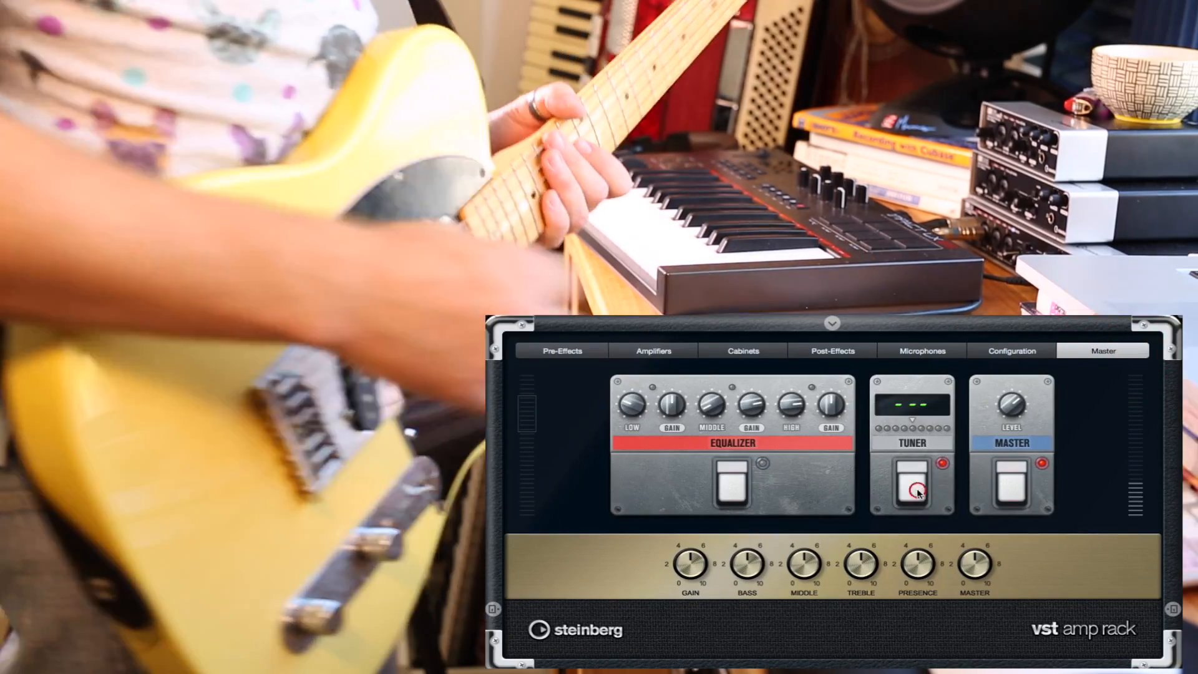
pyautogui.click(916, 488)
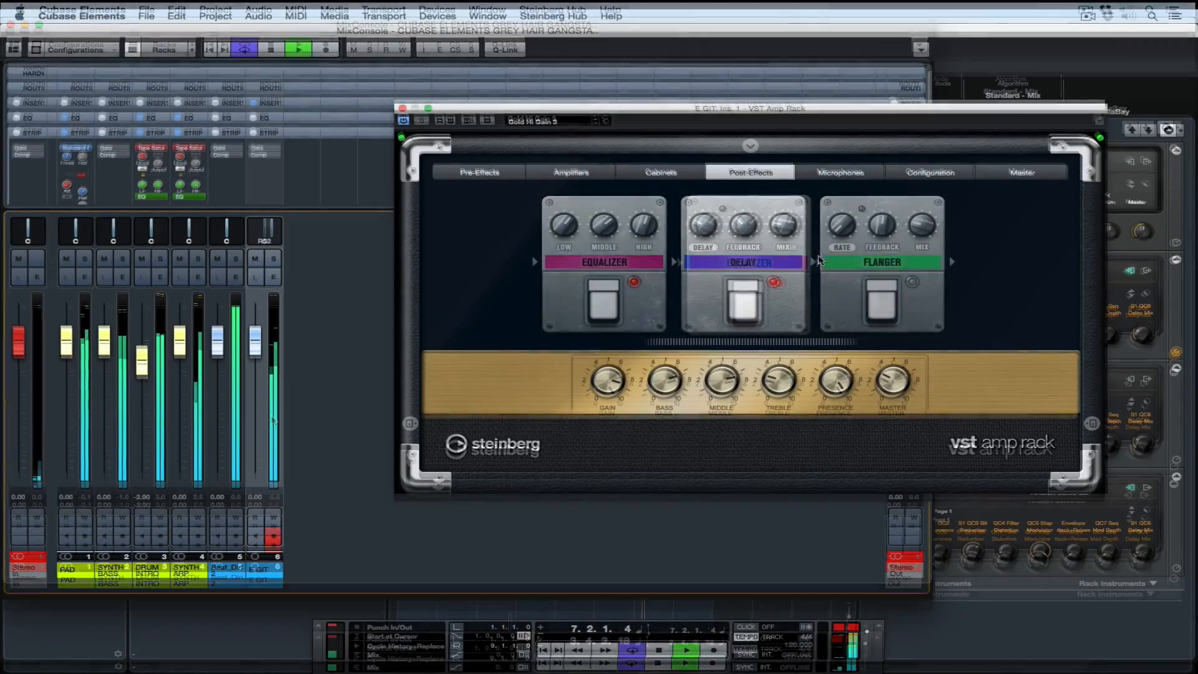
# Step: Switch on the Flanger post-effect in the E GIT track's VST Amp Rack and adjust its Rate and Mix
pyautogui.click(899, 307)
pyautogui.moveTo(834, 230)
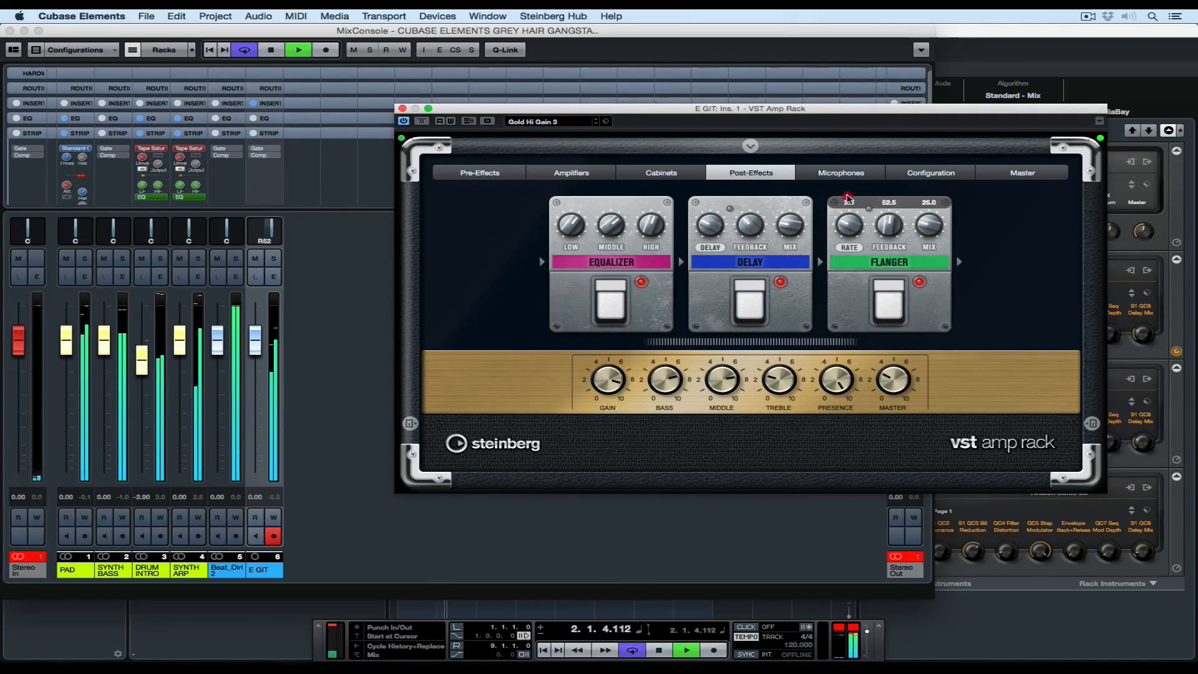
pyautogui.moveTo(848, 195); pyautogui.dragTo(855, 174)
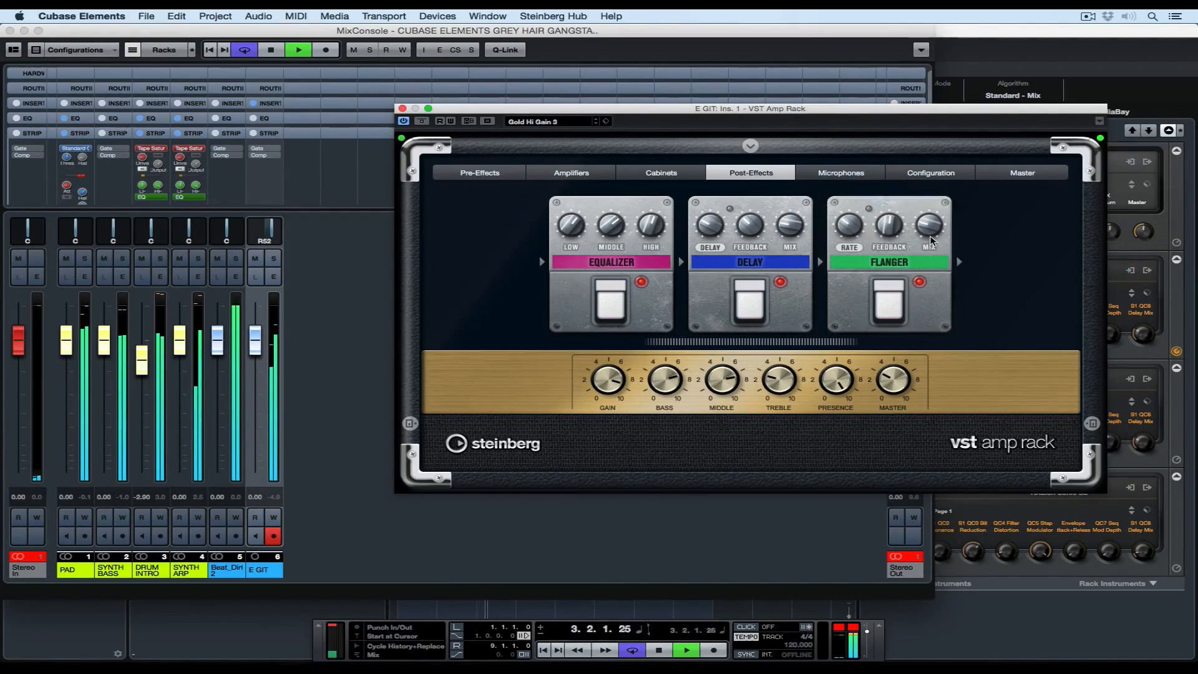
pyautogui.moveTo(934, 216); pyautogui.dragTo(938, 187)
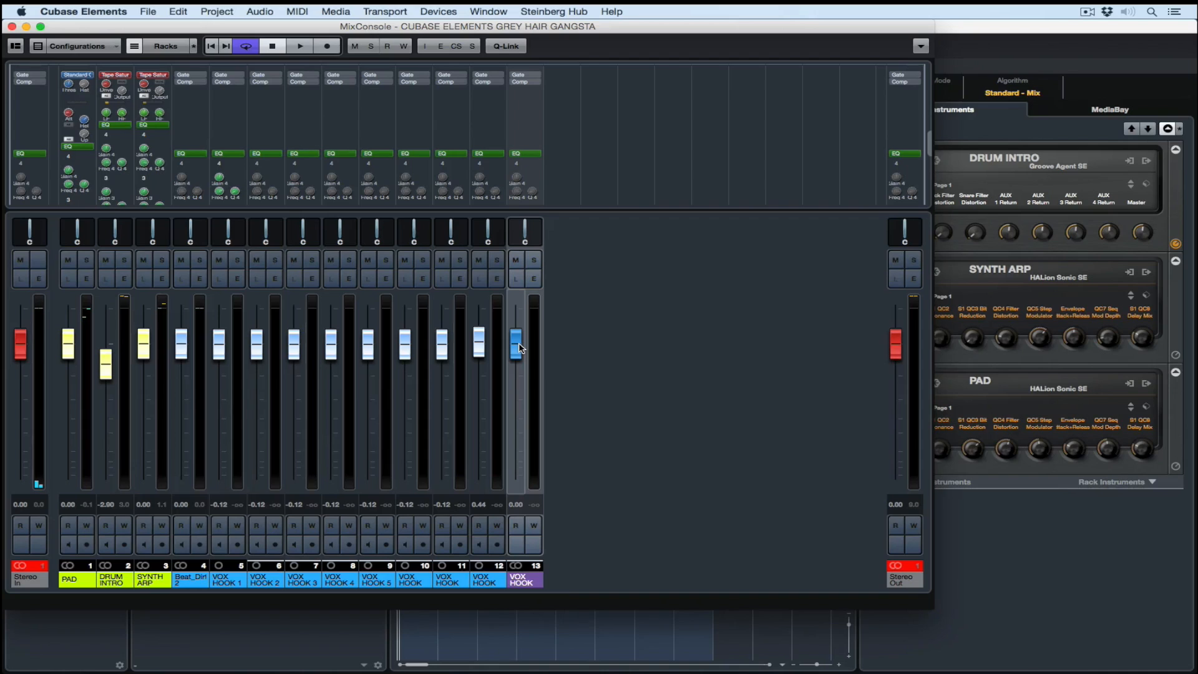
# Step: Add a stereo FX channel to the purple VOX HOOK channel in the MixConsole, searching the effects for "delay"
pyautogui.rightClick(518, 348)
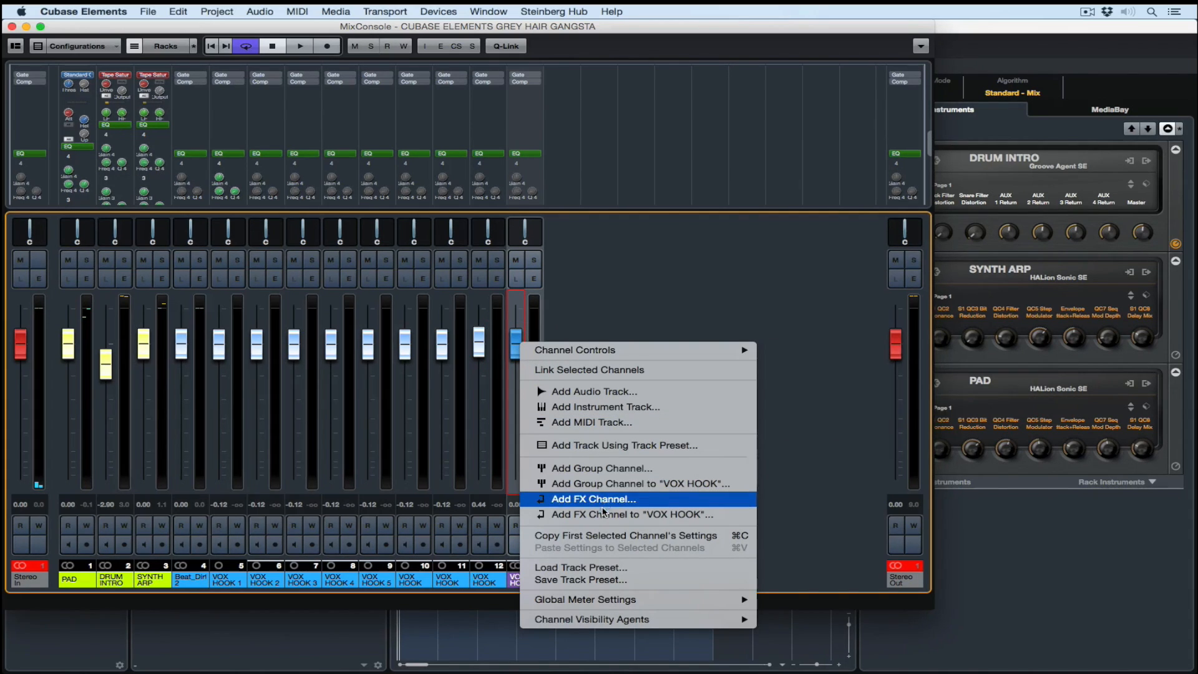
pyautogui.click(604, 515)
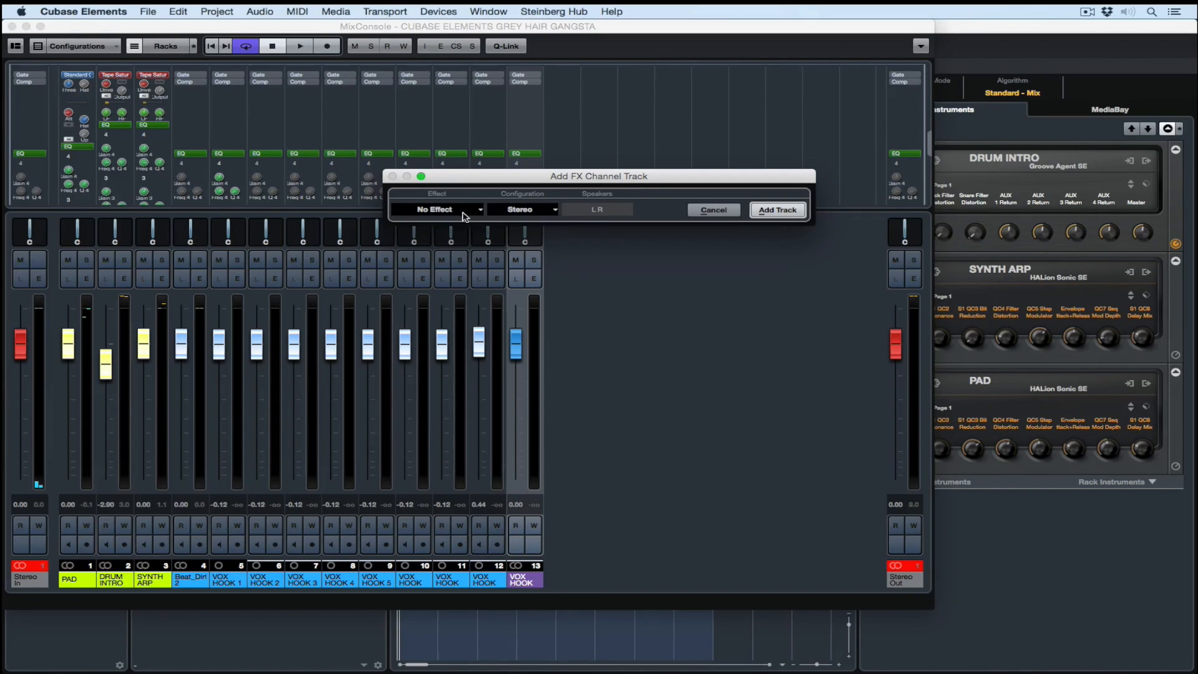
pyautogui.click(434, 211)
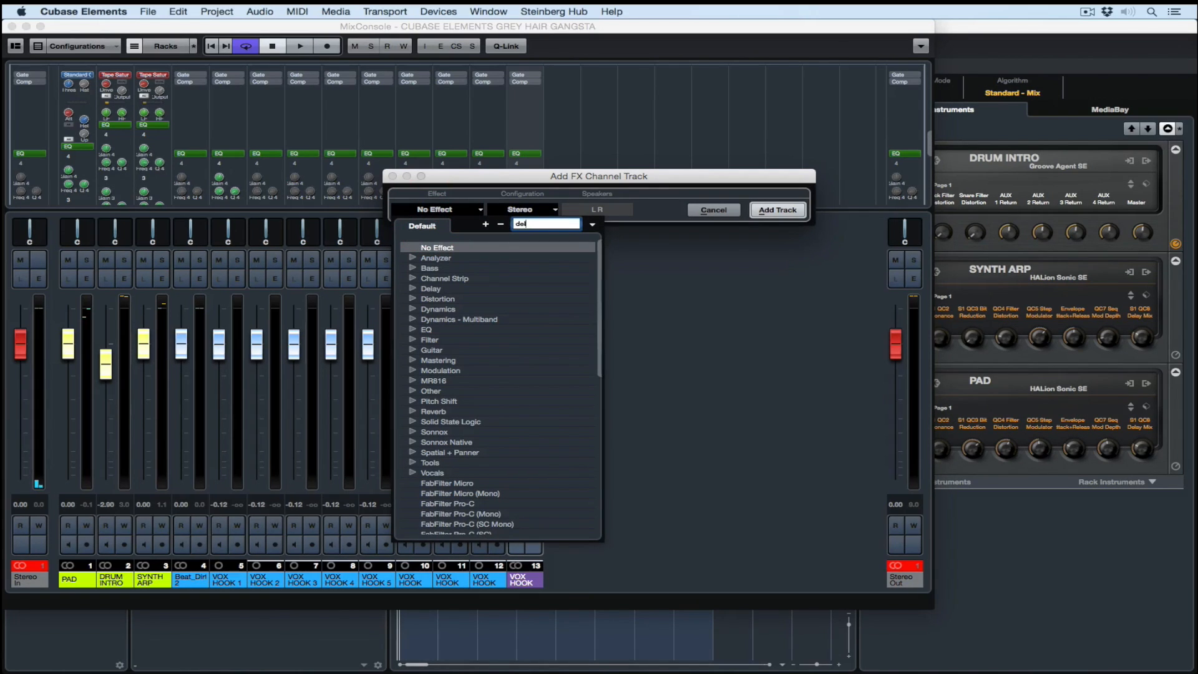
pyautogui.write('delay')
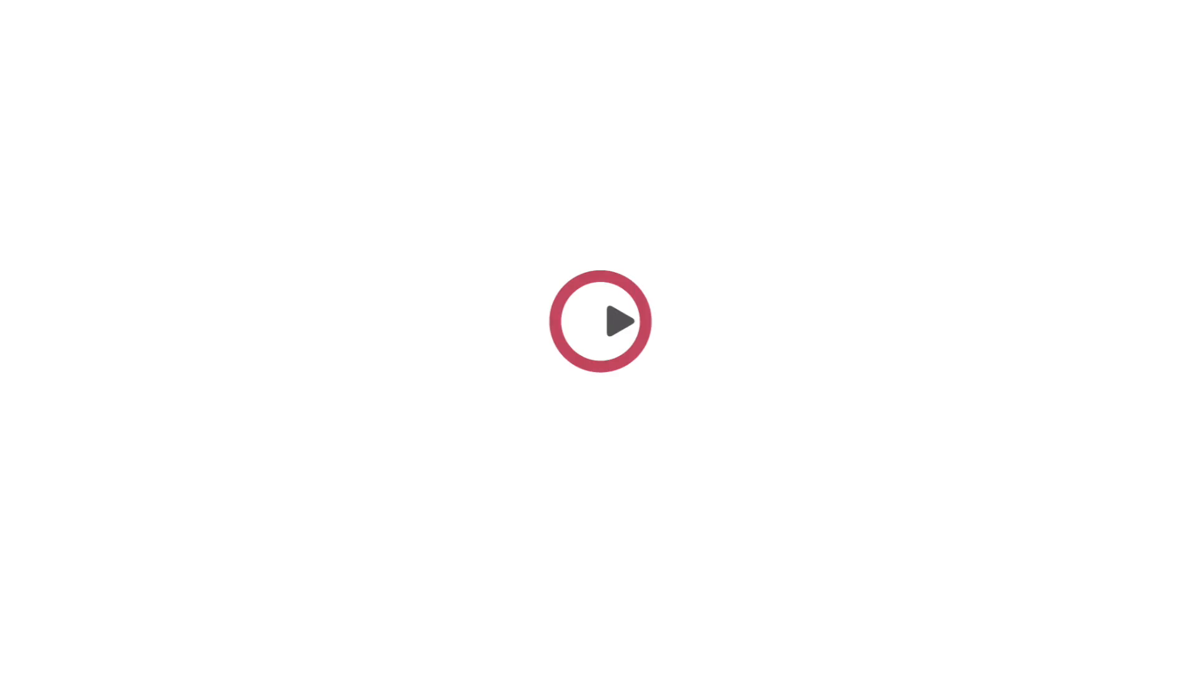